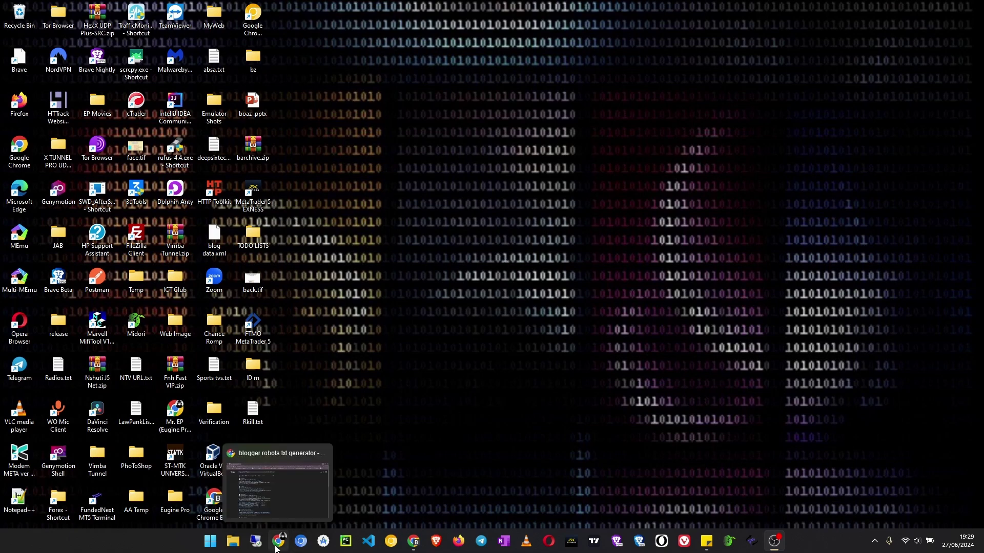
Bring the Blog Tutorial homepage window to the front and browse its posts and sidebar.
left_click(413, 542)
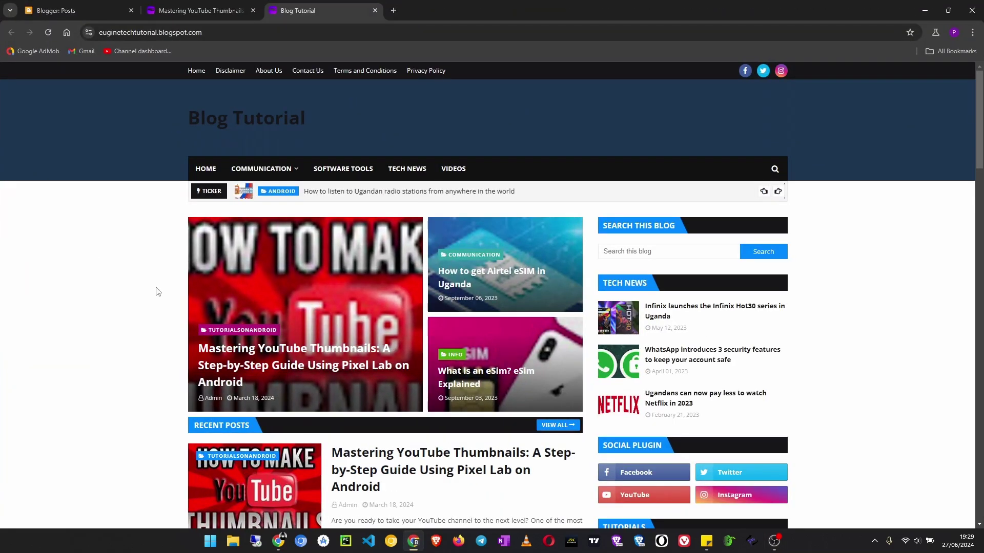
scroll(107, 308, "down", 3)
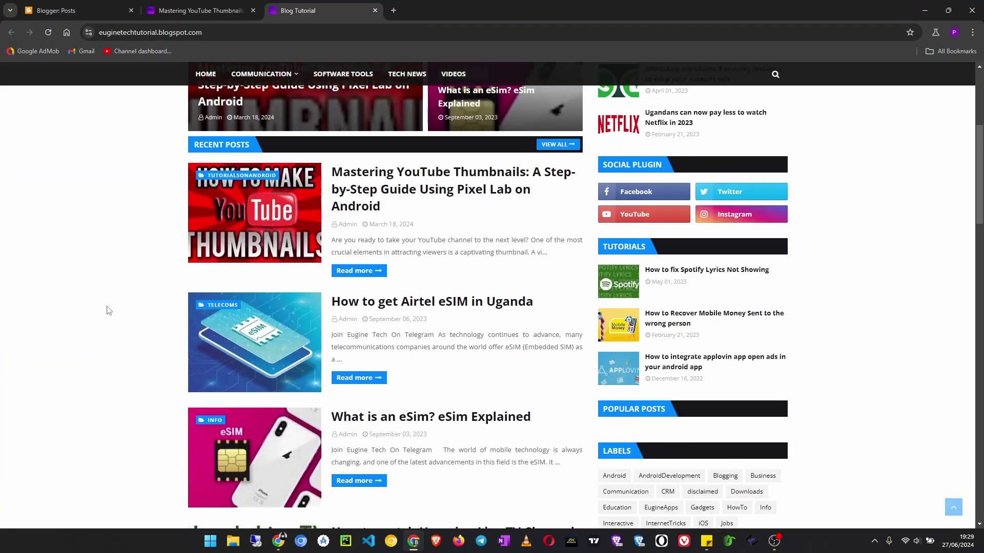
scroll(227, 400, "down", 1)
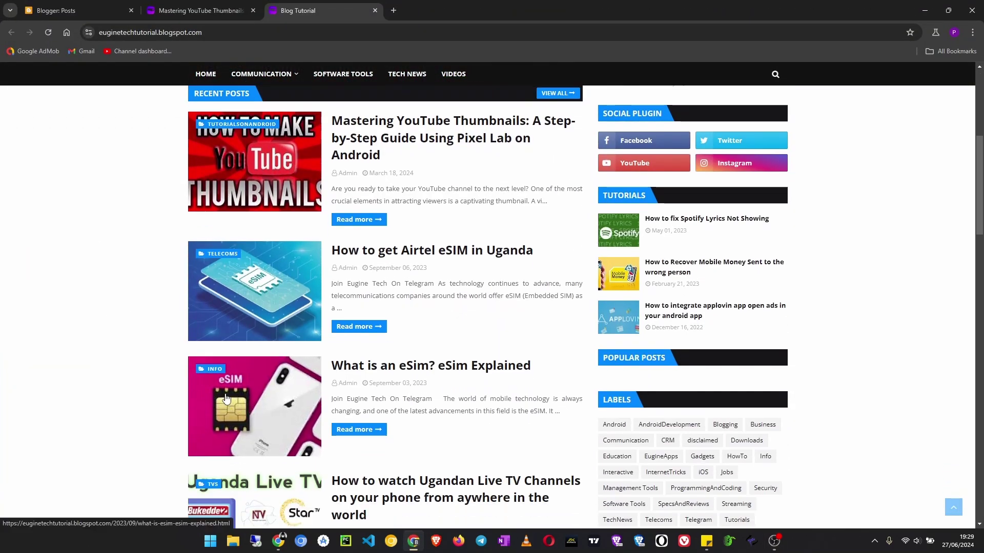
scroll(843, 285, "down", 1)
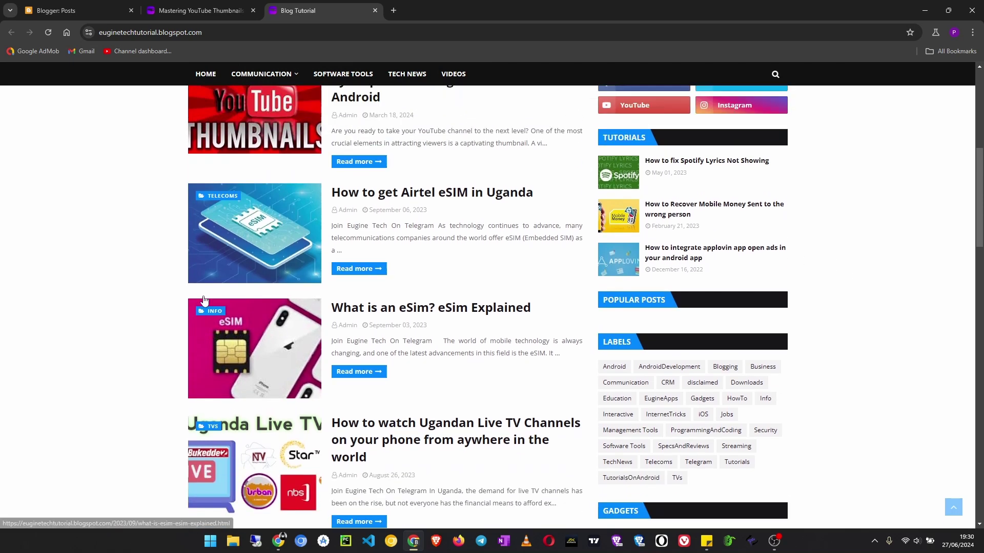
scroll(203, 300, "up", 2)
scroll(156, 320, "up", 2)
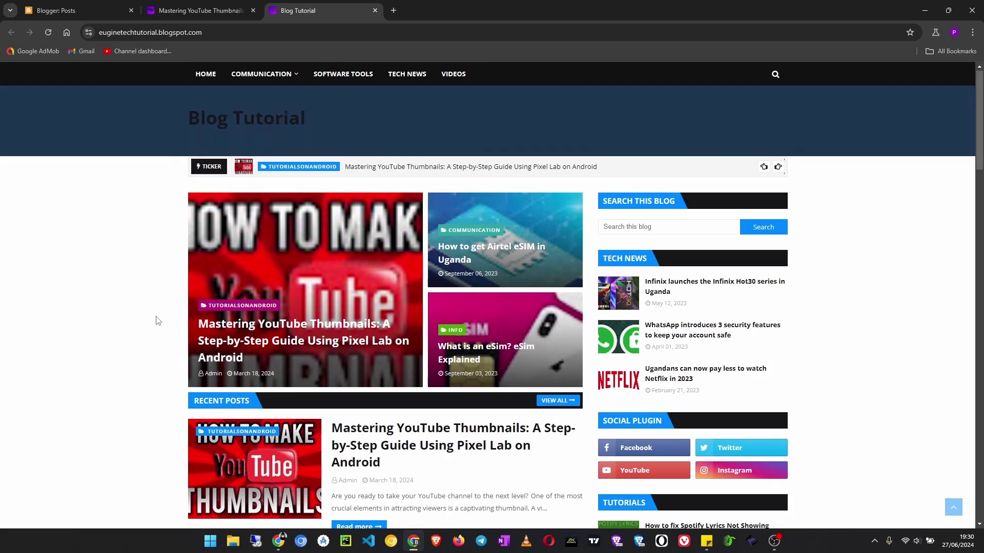
scroll(156, 320, "up", 1)
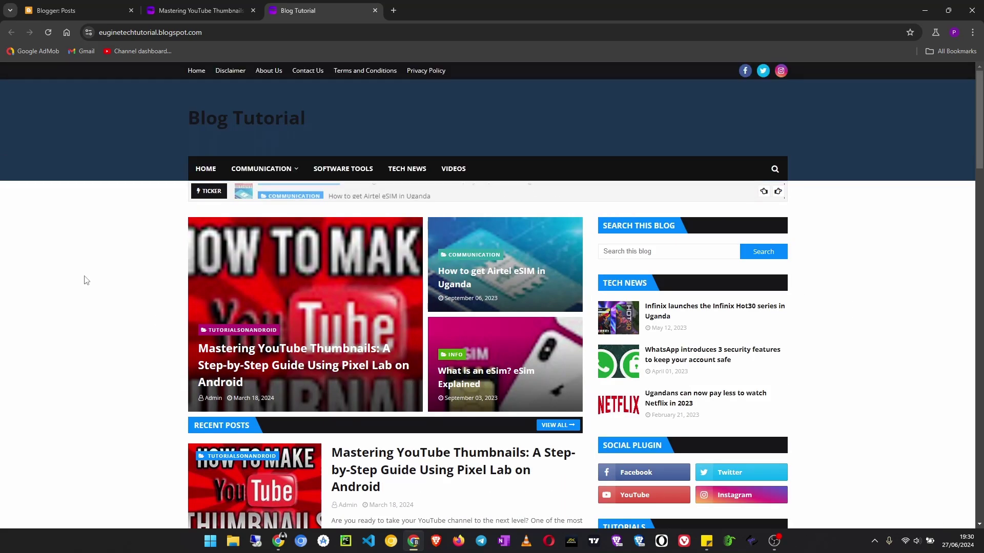
scroll(86, 296, "down", 1)
scroll(88, 305, "down", 4)
scroll(88, 305, "down", 2)
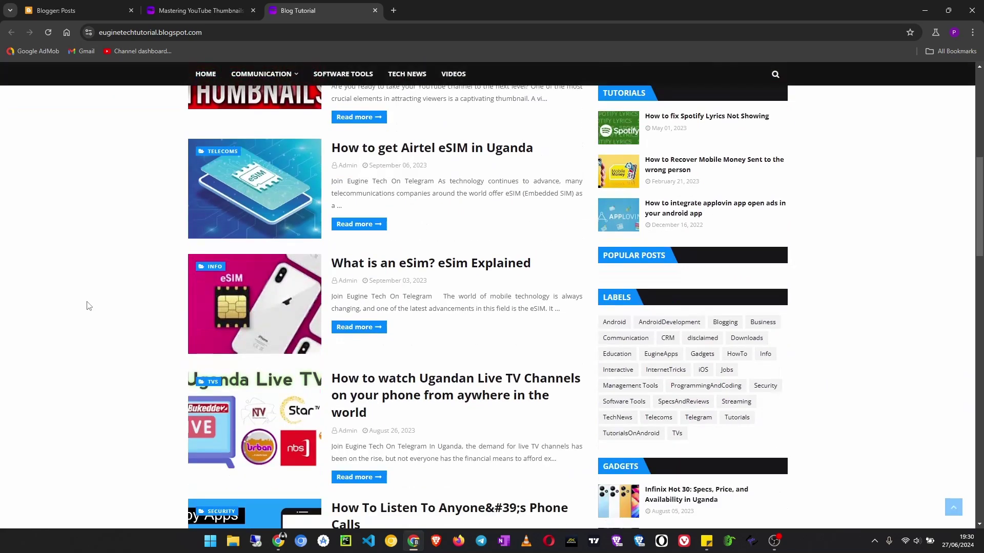
scroll(87, 308, "down", 3)
scroll(87, 310, "down", 2)
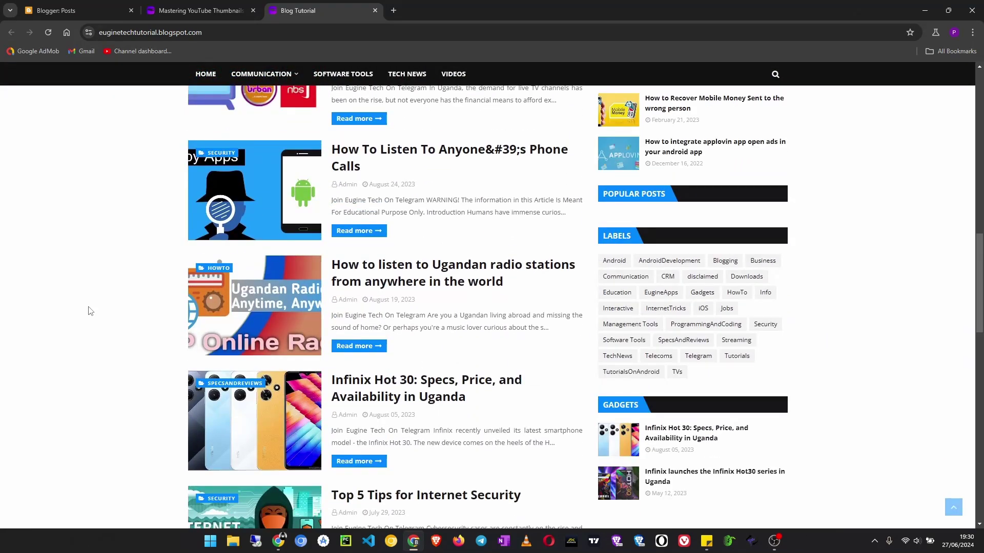
scroll(148, 314, "down", 2)
scroll(148, 314, "down", 2)
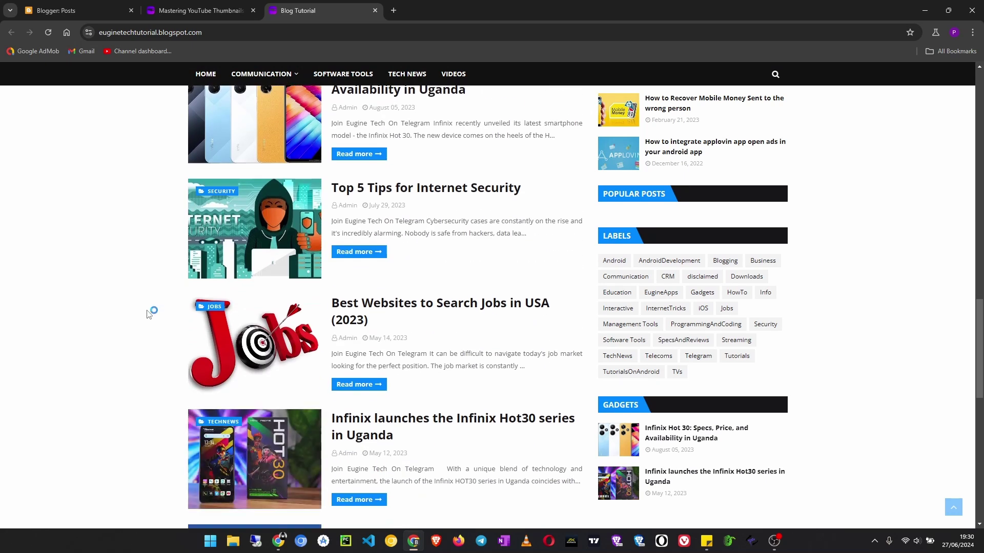
scroll(148, 313, "up", 1)
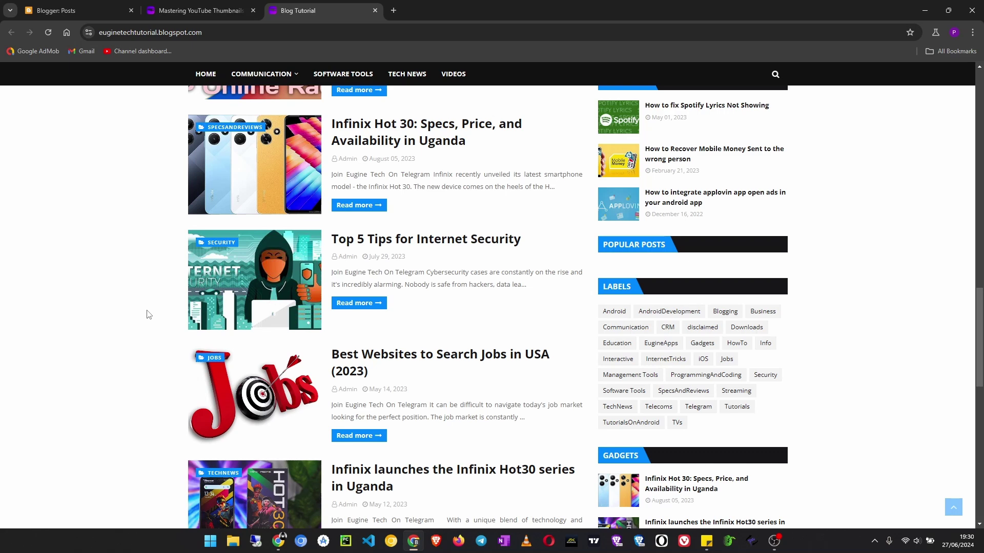
scroll(388, 283, "up", 1)
scroll(397, 282, "up", 3)
scroll(398, 284, "up", 2)
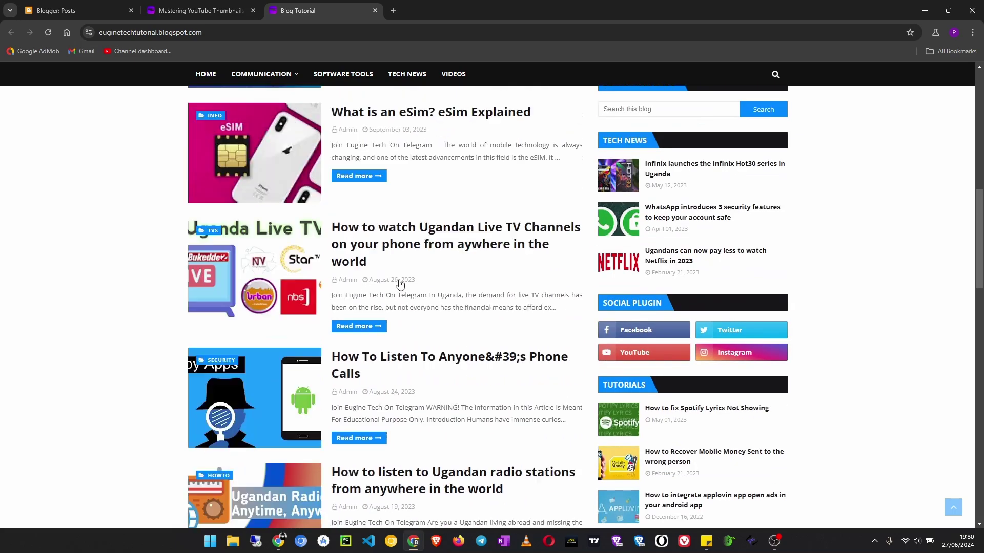
scroll(398, 284, "up", 1)
scroll(398, 284, "up", 3)
scroll(128, 275, "up", 3)
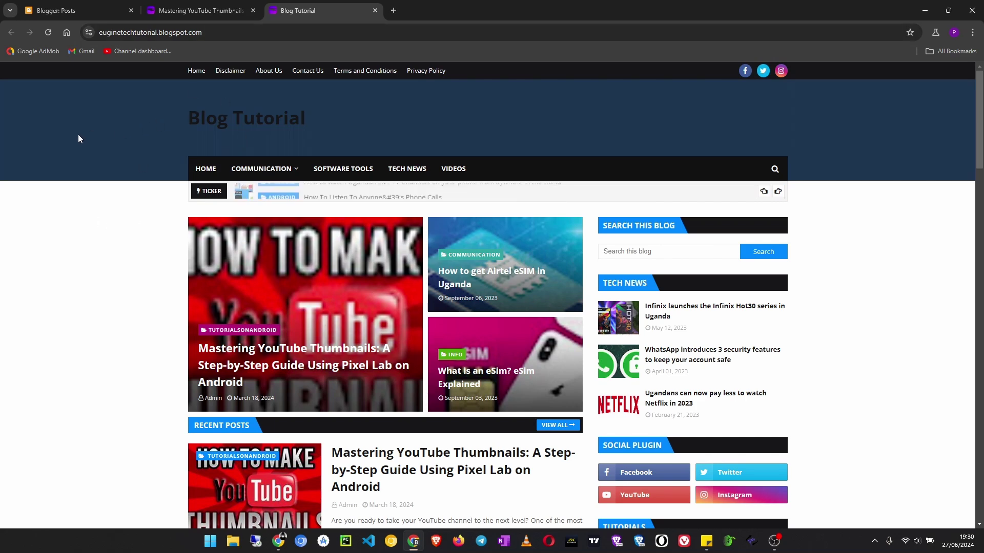
Open the Blog Tutorial settings and locate the custom robots.txt option under Crawlers and indexing.
left_click(58, 10)
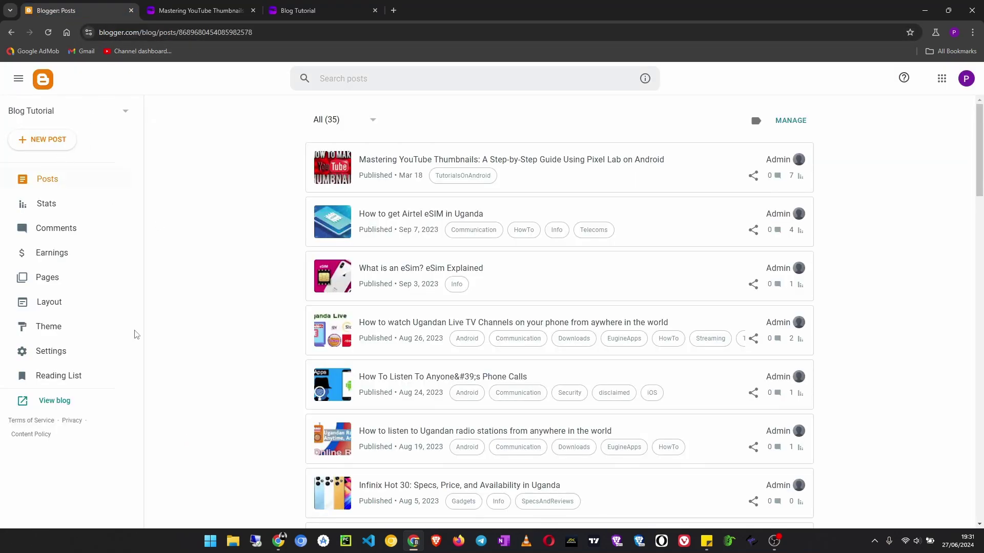
left_click(51, 353)
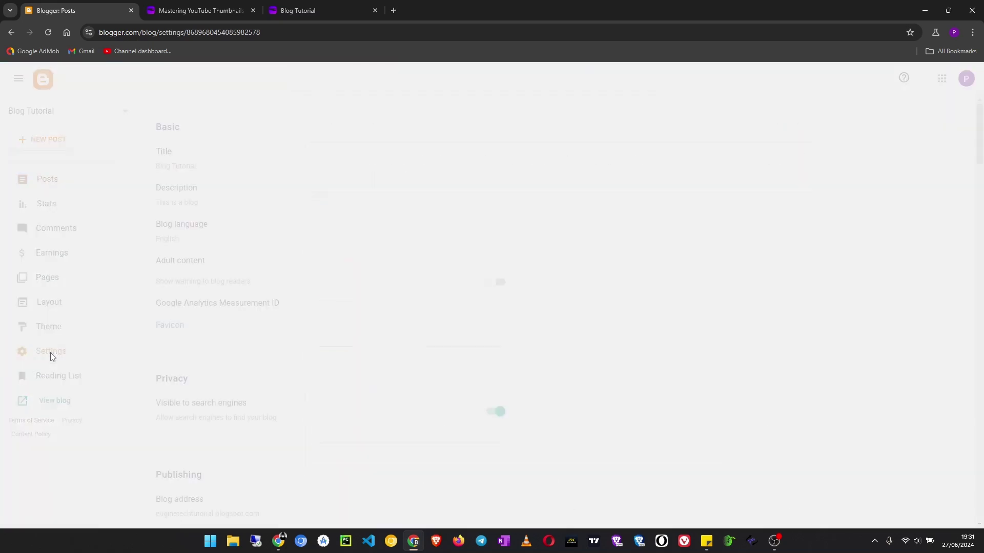
scroll(334, 357, "down", 1)
scroll(334, 355, "down", 2)
scroll(333, 363, "down", 1)
scroll(332, 364, "down", 3)
scroll(333, 363, "down", 3)
scroll(333, 364, "down", 1)
scroll(333, 364, "down", 3)
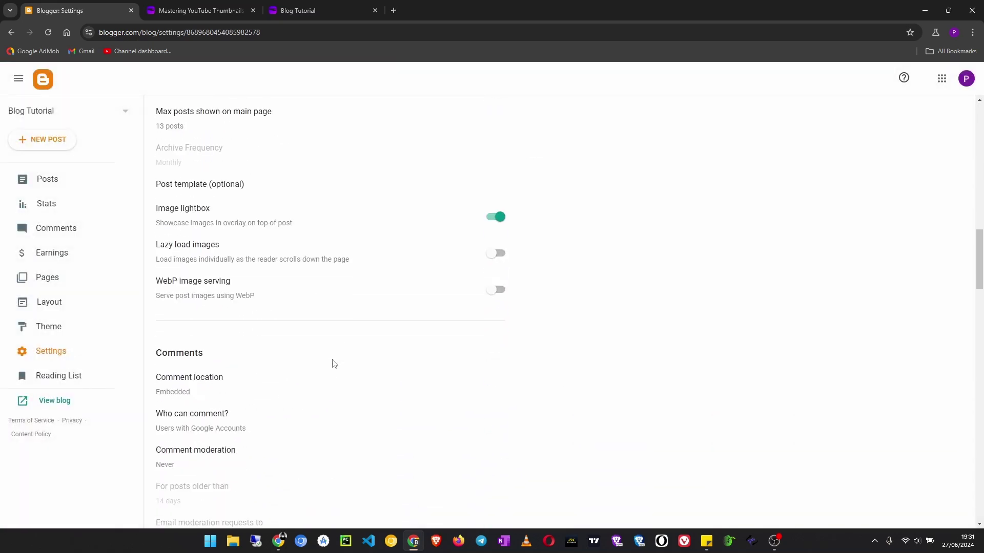
scroll(333, 364, "down", 1)
scroll(333, 364, "down", 3)
scroll(333, 364, "down", 3)
scroll(333, 364, "down", 2)
scroll(333, 364, "down", 1)
scroll(333, 363, "down", 1)
scroll(333, 364, "down", 1)
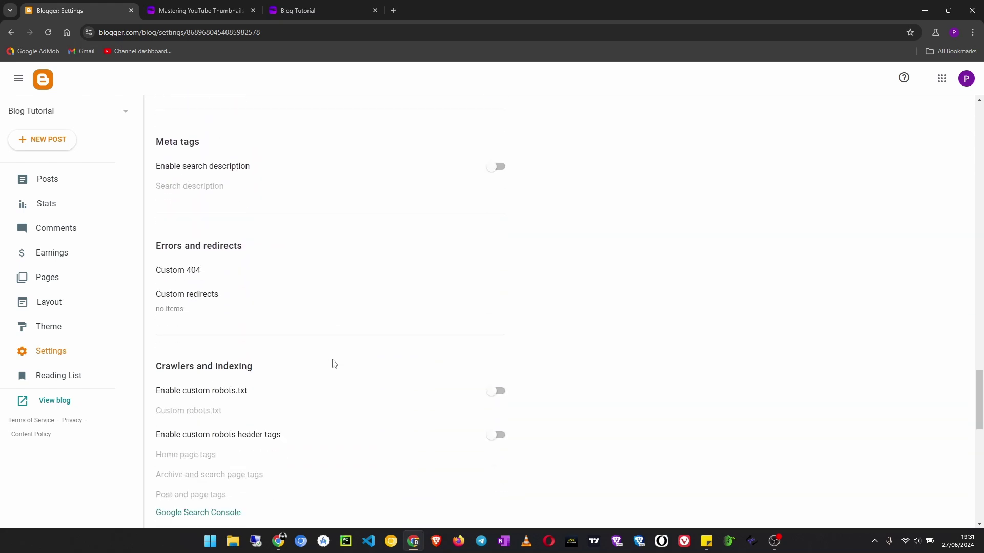
scroll(332, 364, "down", 1)
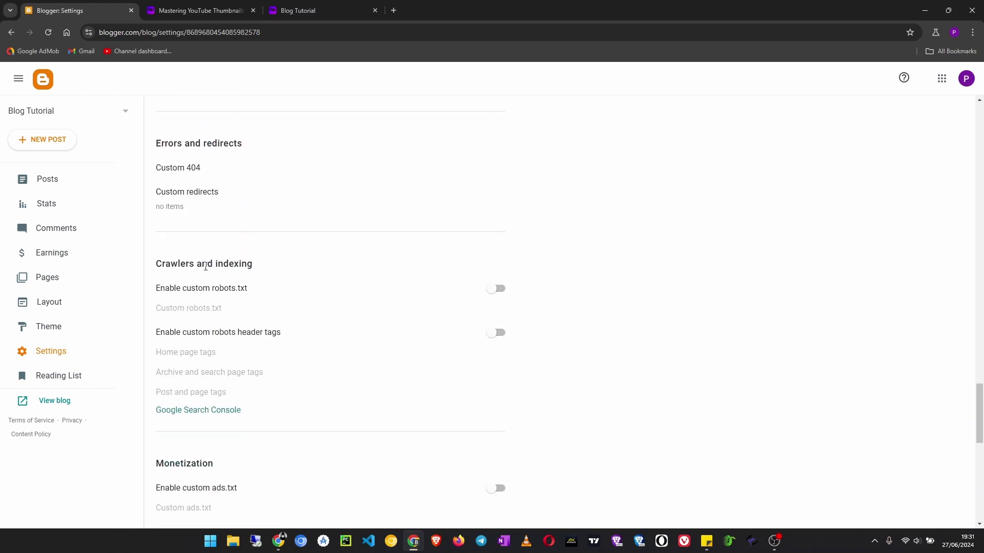
mouse_move(251, 267)
left_mouse_down()
mouse_move(154, 262)
mouse_move(253, 293)
left_mouse_up()
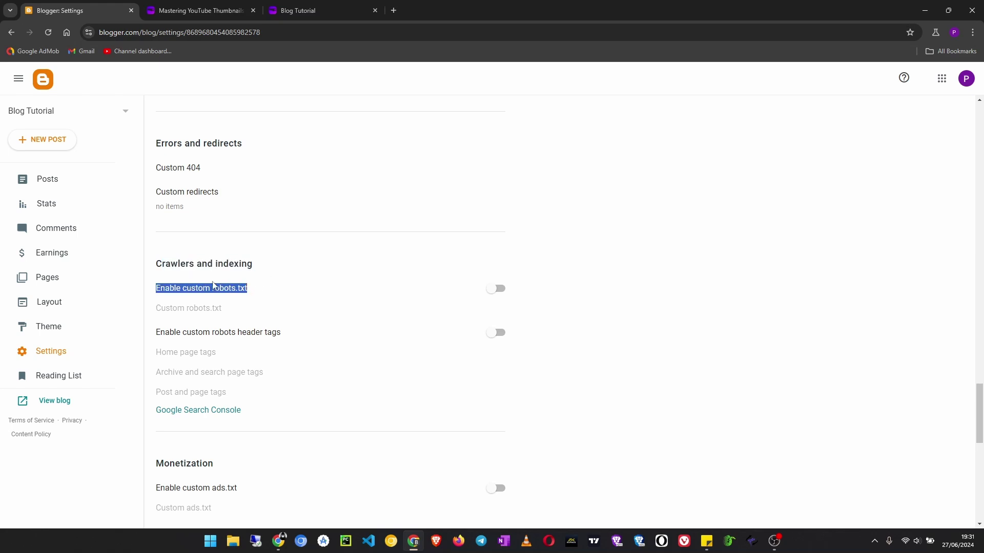
Enable custom robots.txt, open its editor, and cancel without entering any rules.
left_click(492, 290)
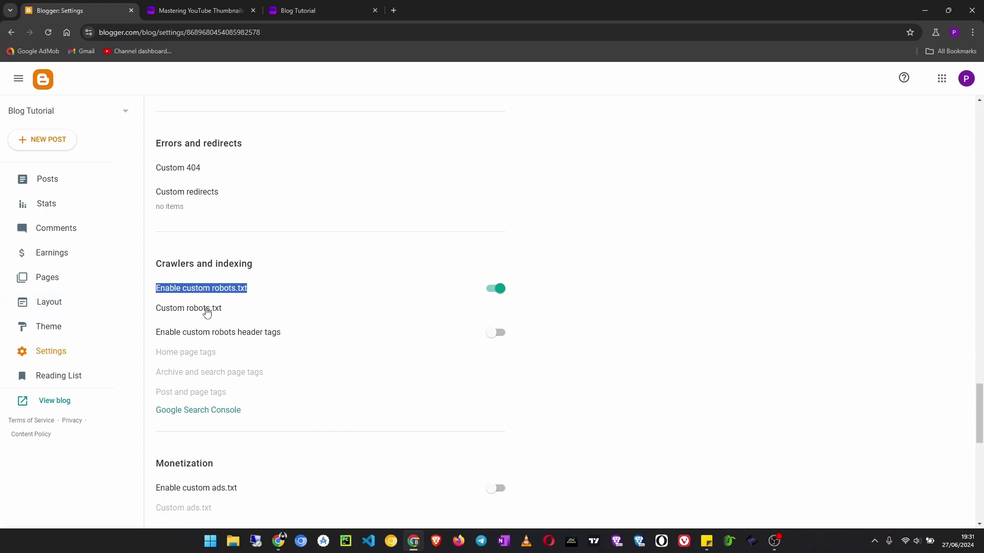
left_click(206, 311)
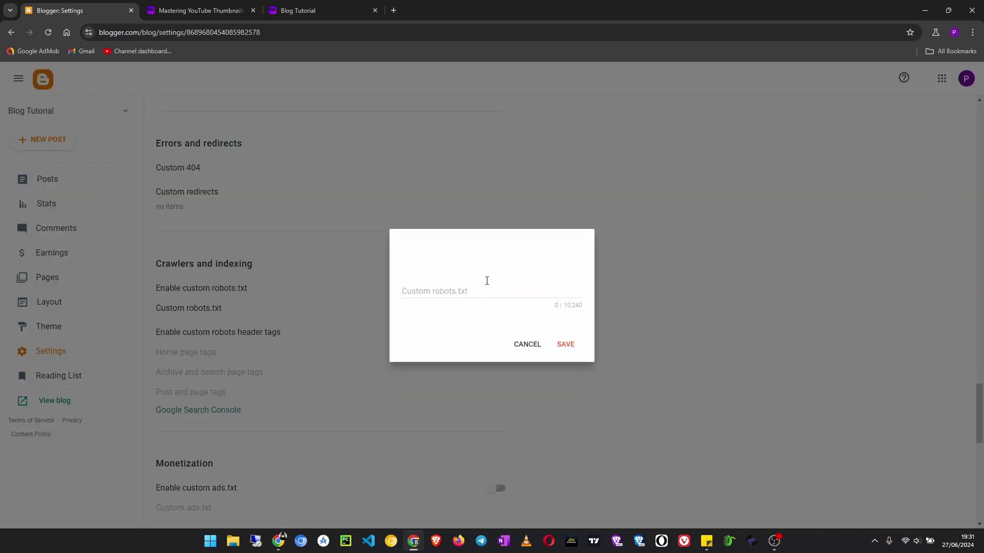
left_click(469, 292)
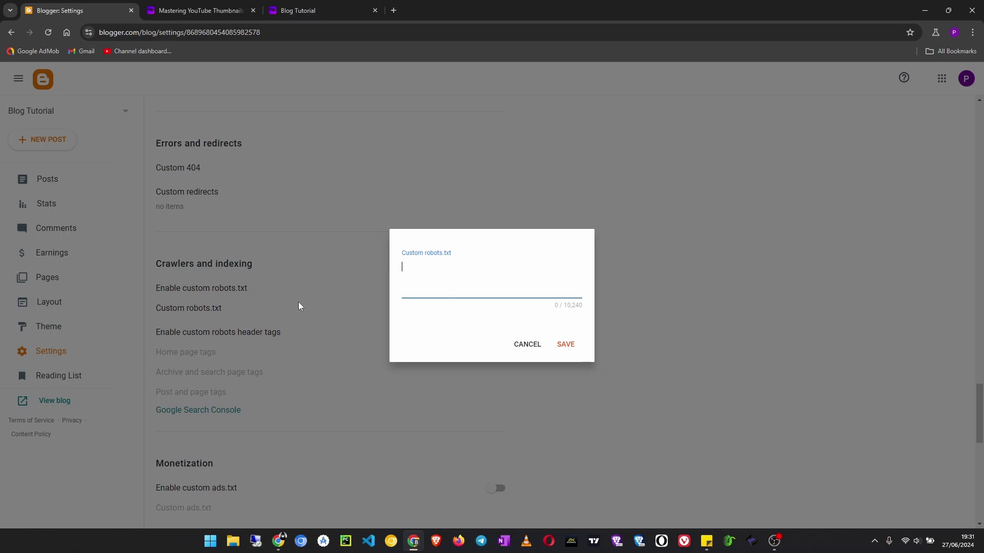
left_click(530, 346)
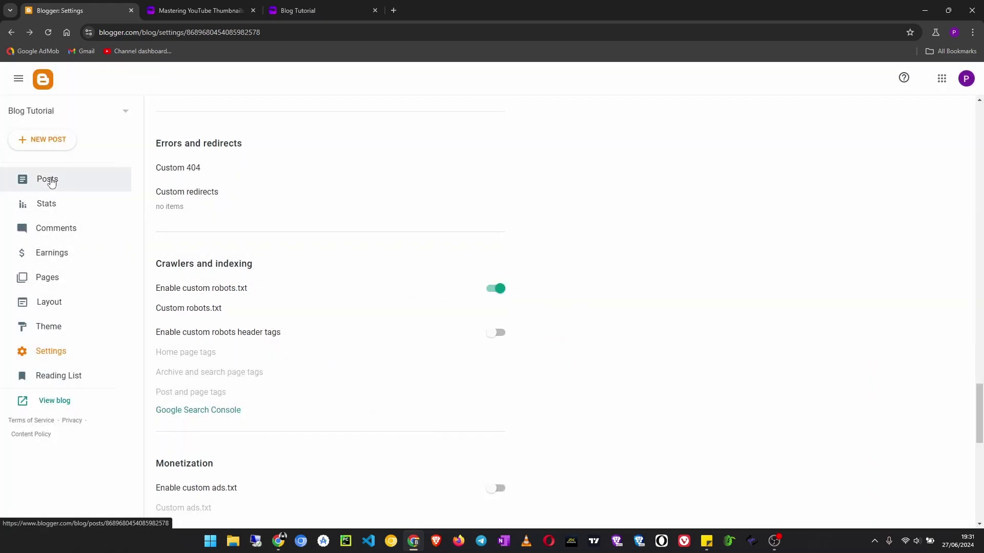
Cut the post's URL path from the address bar and return to the Blogger posts list.
left_click(48, 179)
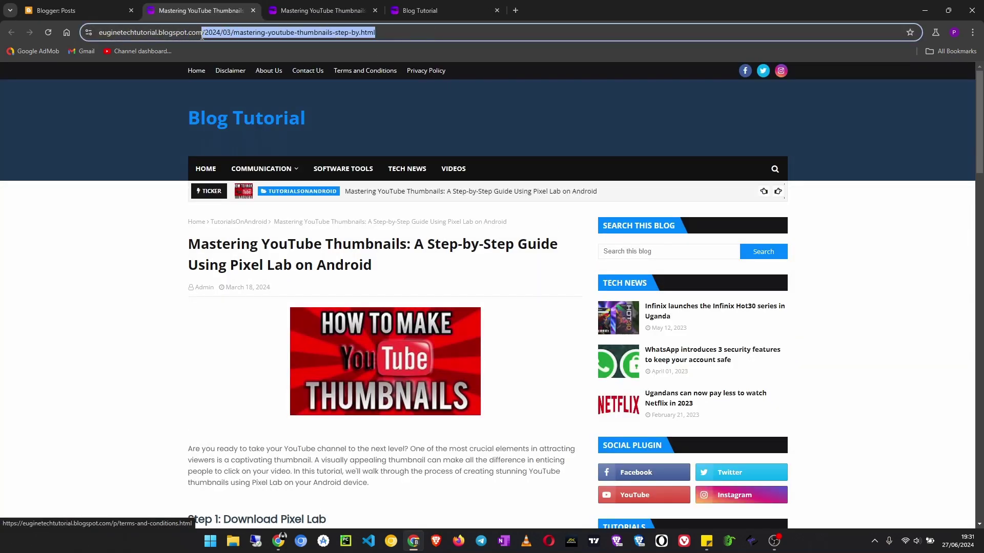
right_click(340, 36)
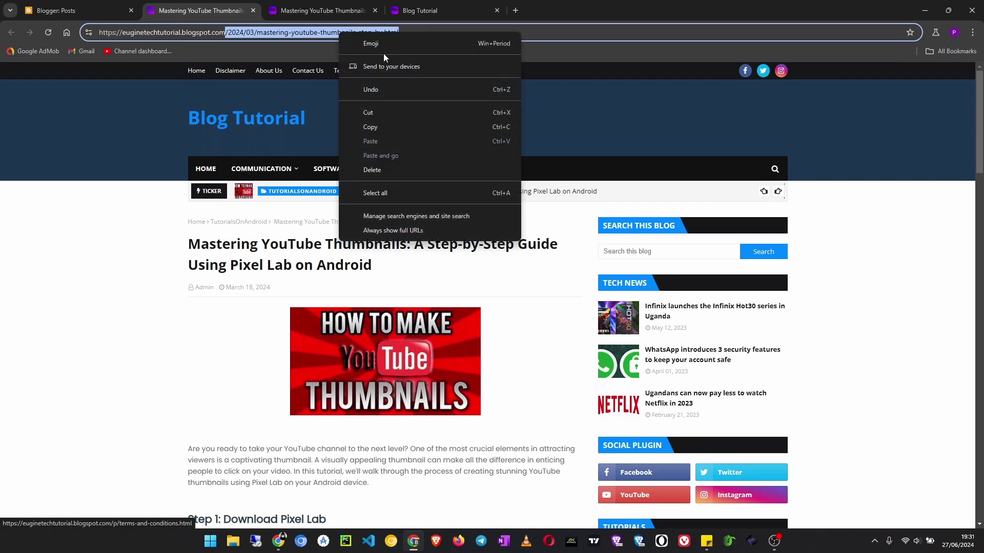
left_click(378, 112)
left_click(92, 11)
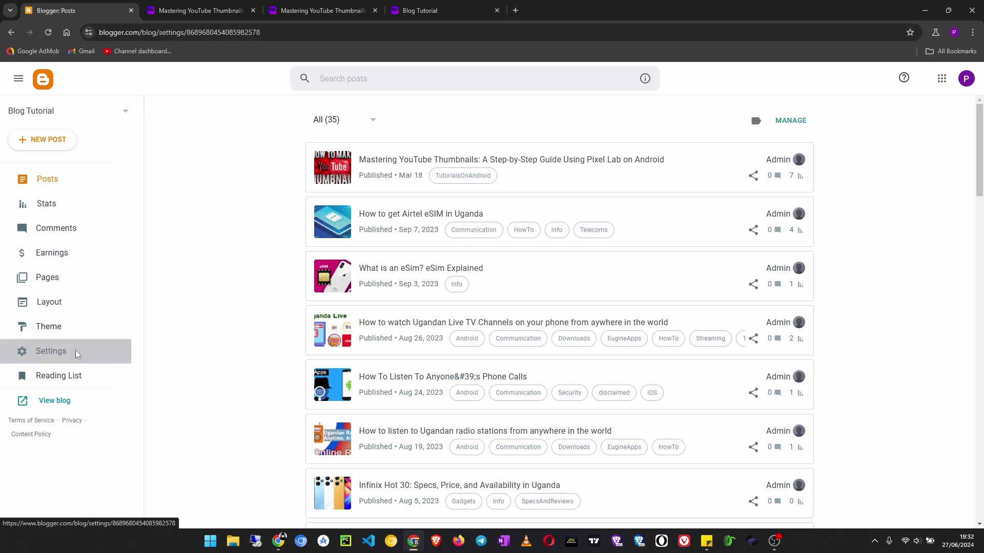
Type a trial User-Agent and Disallow rule with the pasted post path in Custom robots.txt, then delete it.
left_click(48, 359)
scroll(285, 370, "down", 5)
scroll(284, 376, "down", 5)
scroll(285, 370, "down", 3)
scroll(285, 369, "down", 3)
scroll(284, 370, "down", 4)
scroll(285, 370, "down", 3)
scroll(285, 370, "down", 2)
scroll(255, 323, "down", 1)
scroll(235, 317, "down", 2)
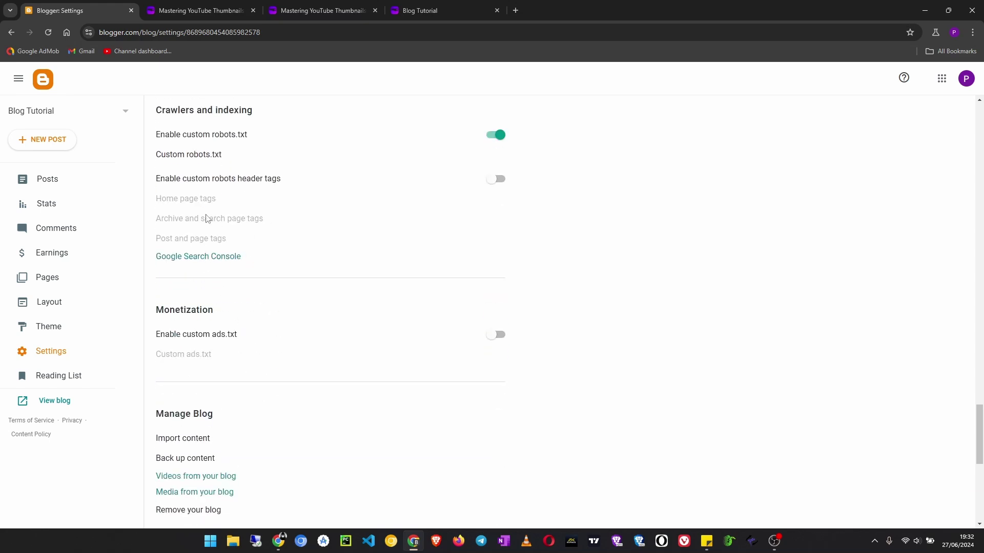
left_click(216, 157)
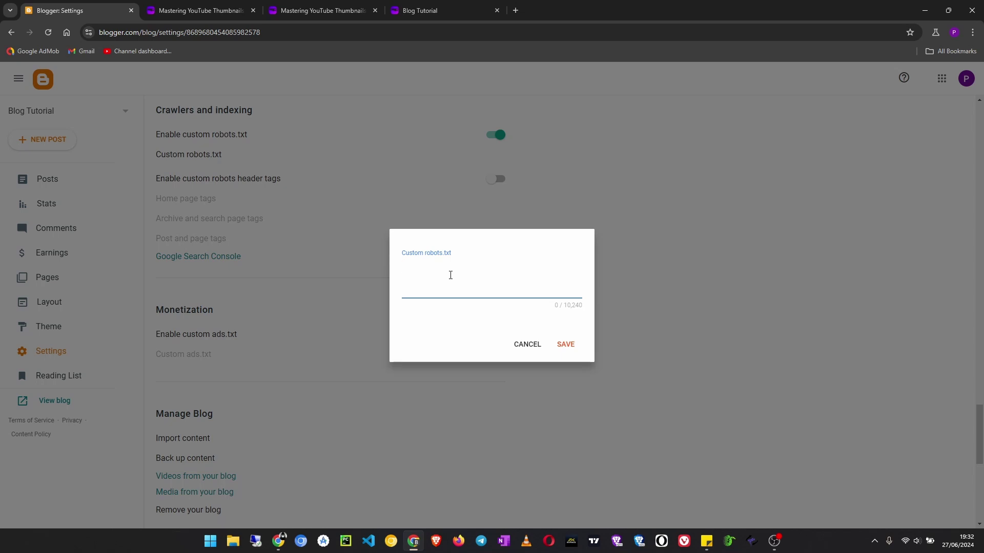
type("user")
key("BackSpace")
key("BackSpace")
key("BackSpace")
type("User-")
type("Agent")
type(": ")
type("*")
type("D")
type("isa")
type("llow")
type("/2024/03/mastering-youtube-thumbnails-step-by.html")
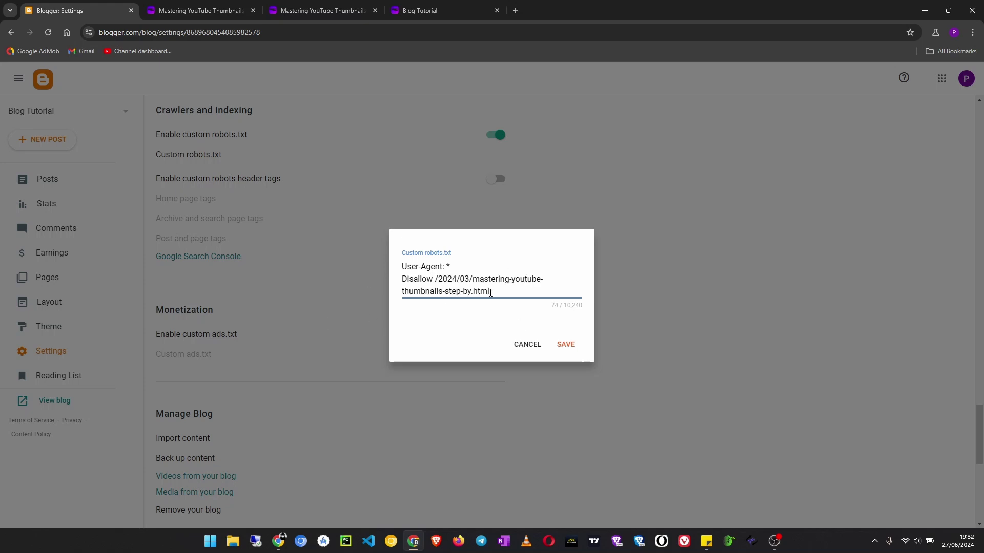
left_click_drag(490, 291, 354, 255)
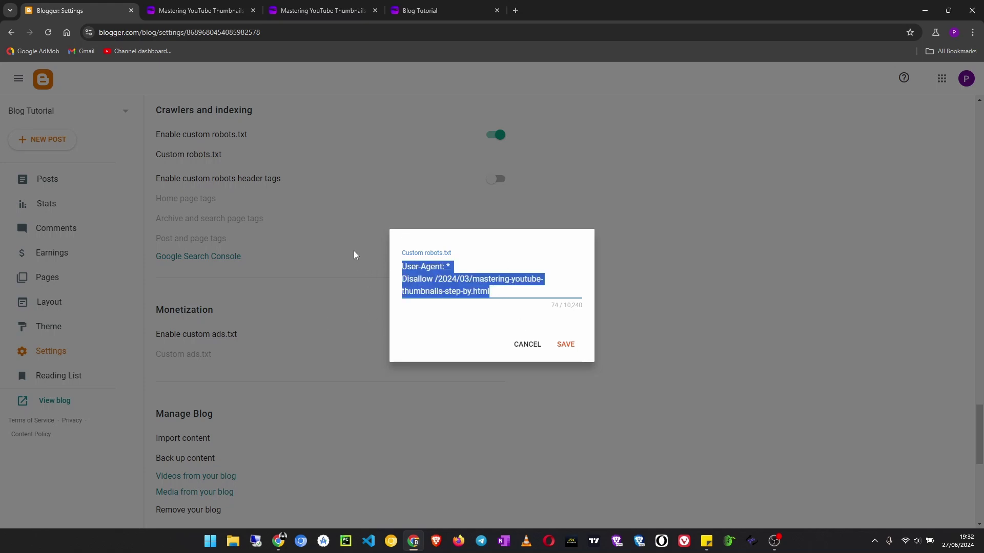
key("BackSpace")
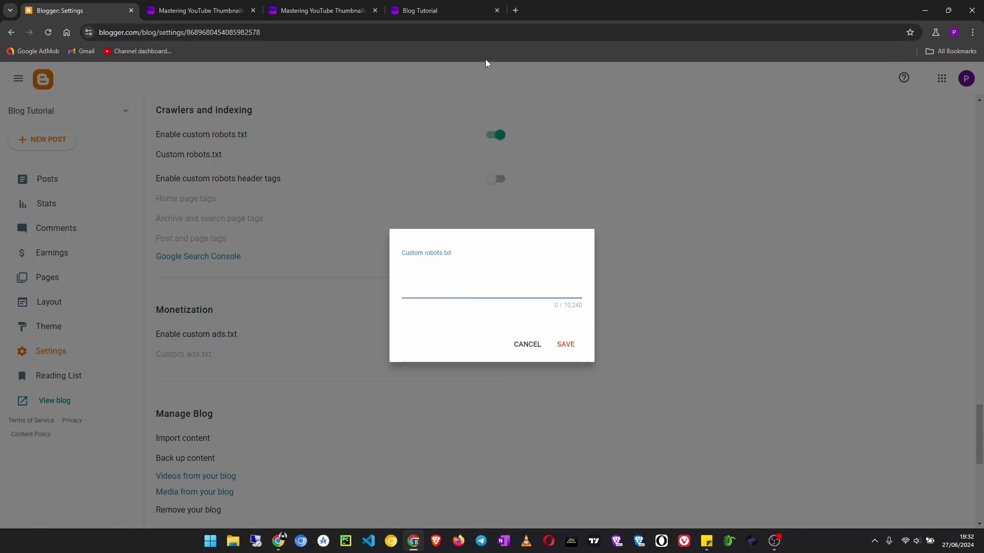
Rerun the Google search for a robots.txt generator and open TechyLeaf's Free Custom Robots.Txt Generator.
left_click(279, 541)
left_click_drag(253, 88, 6, 88)
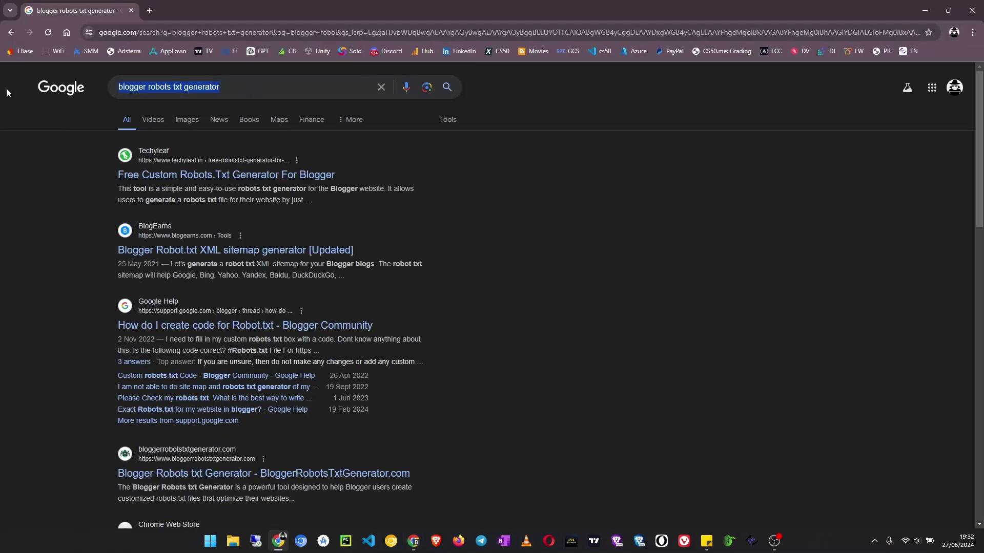
left_click(226, 92)
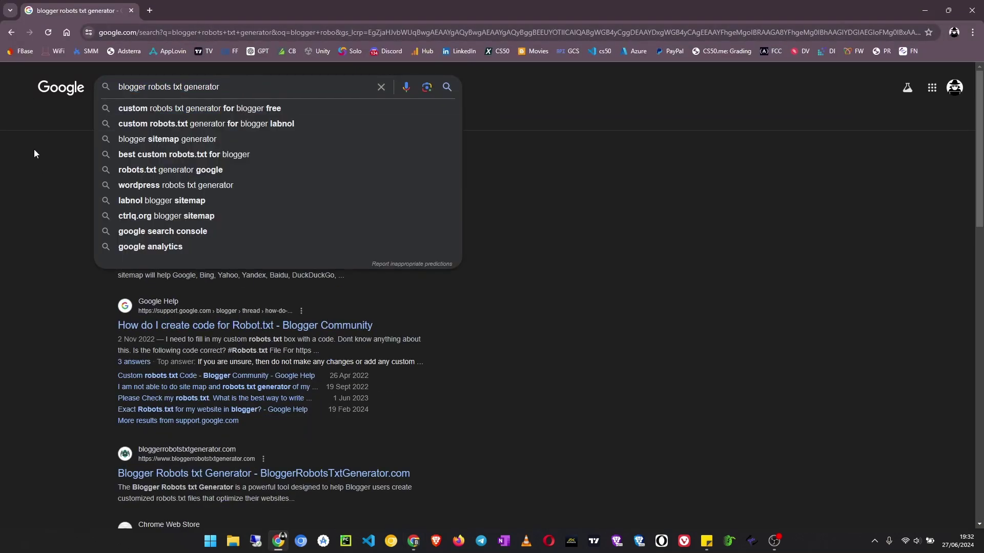
key("Return")
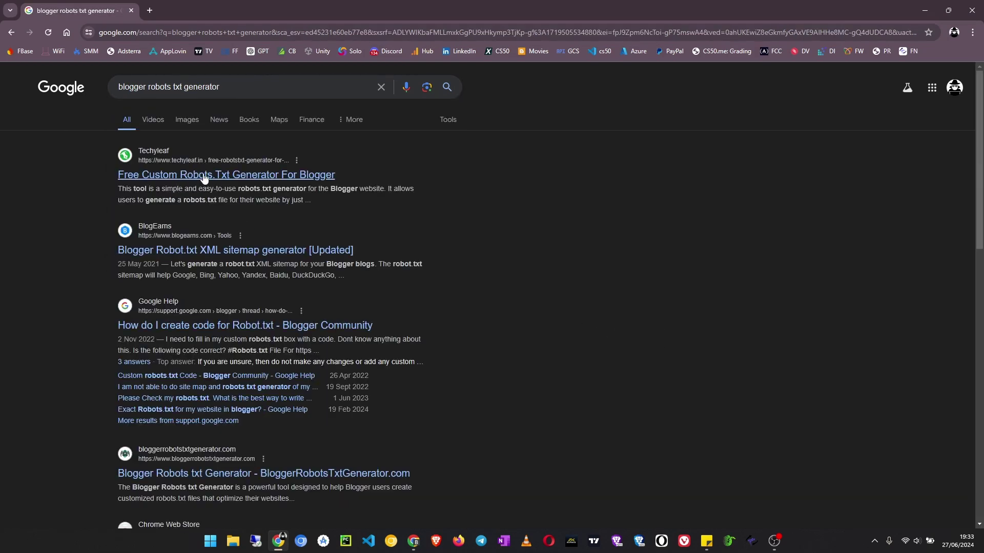
left_click(234, 181)
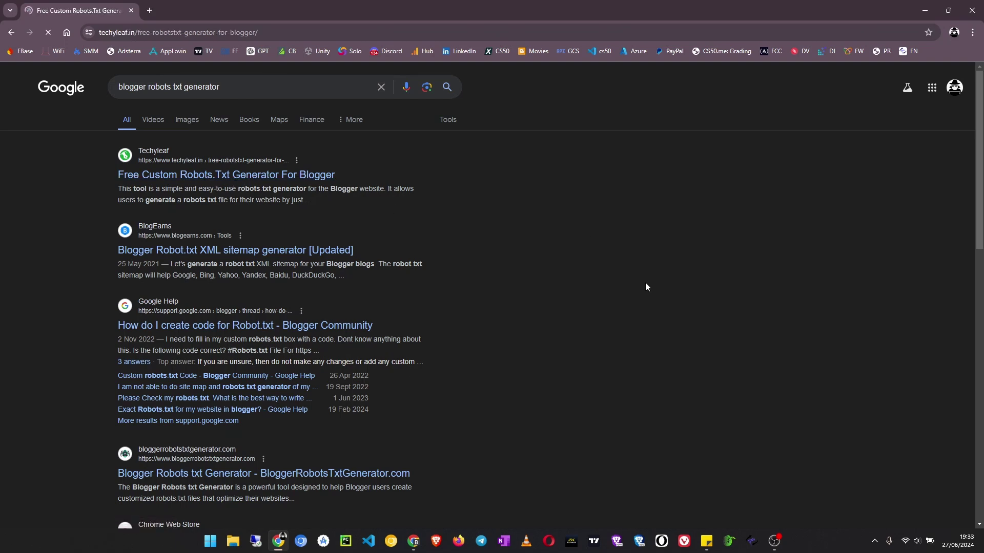
scroll(334, 262, "down", 1)
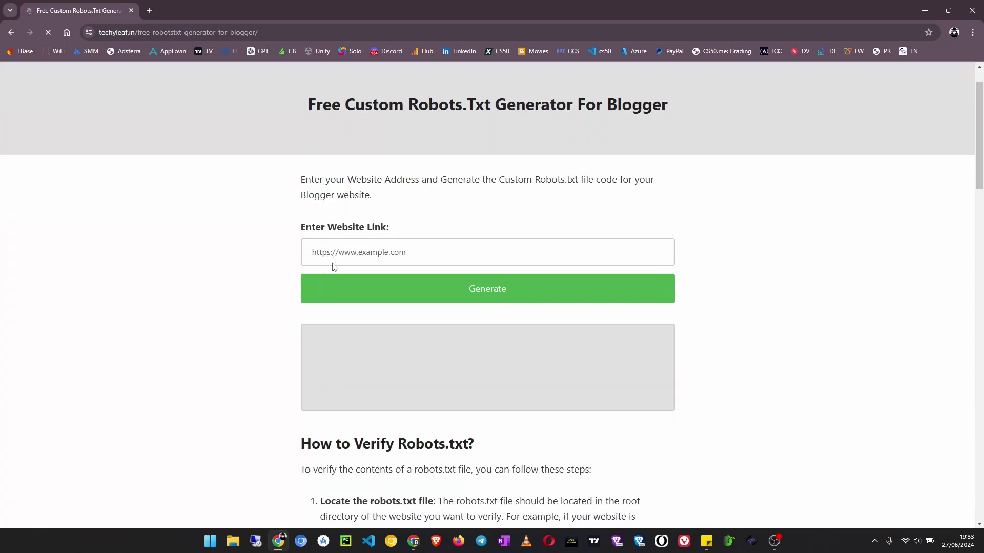
Close Blogger's robots.txt editor unsaved and cut the blog's home address from the live blog tab.
left_click(410, 249)
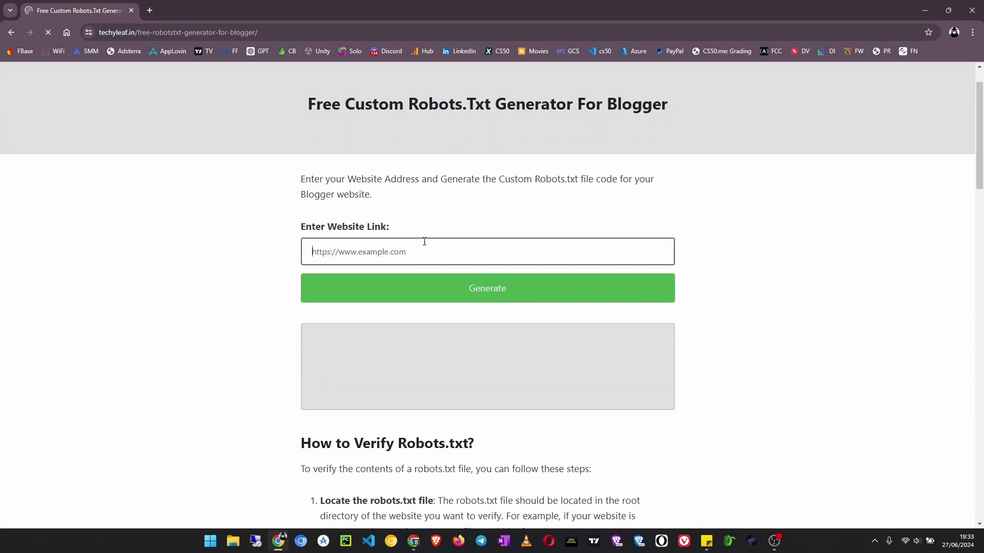
left_click(413, 543)
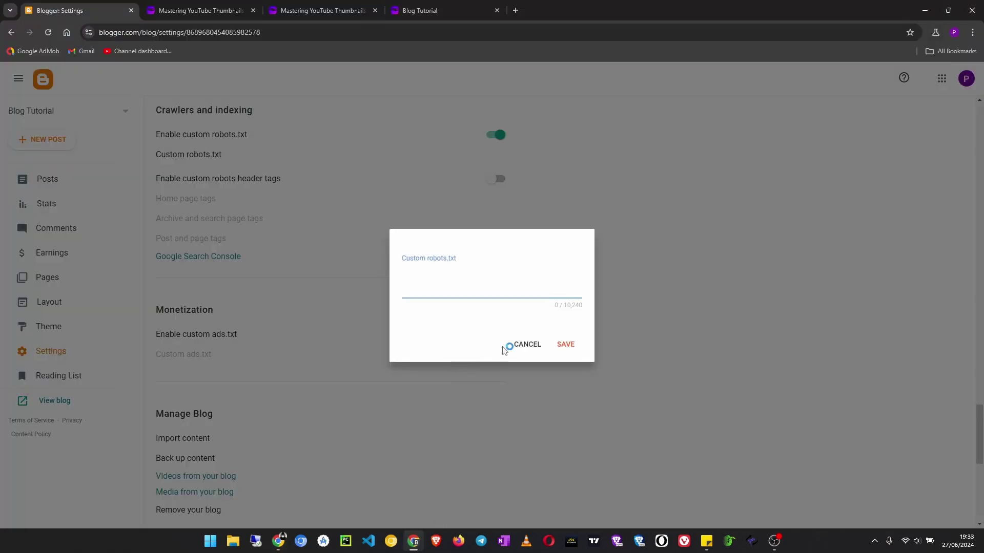
left_click(525, 345)
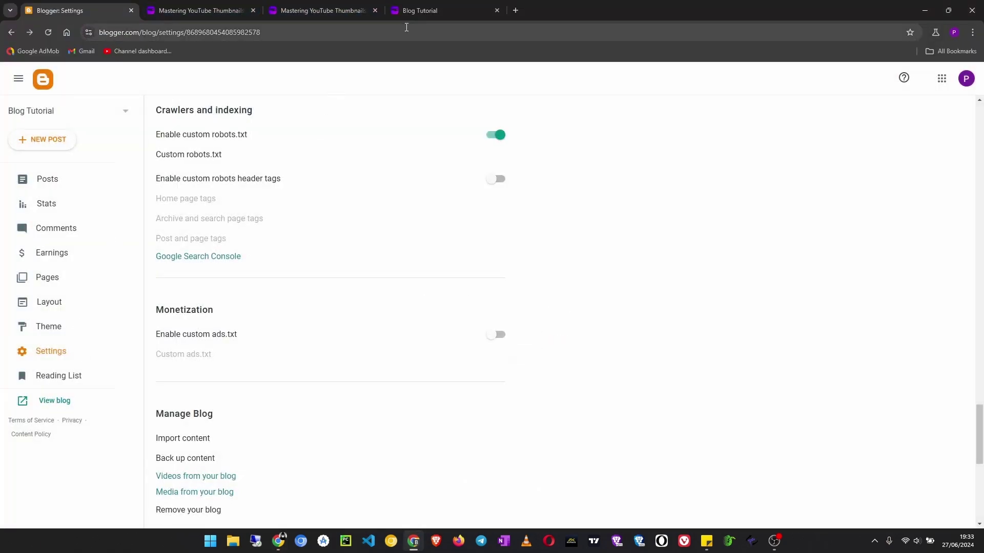
left_click(416, 10)
left_click(283, 32)
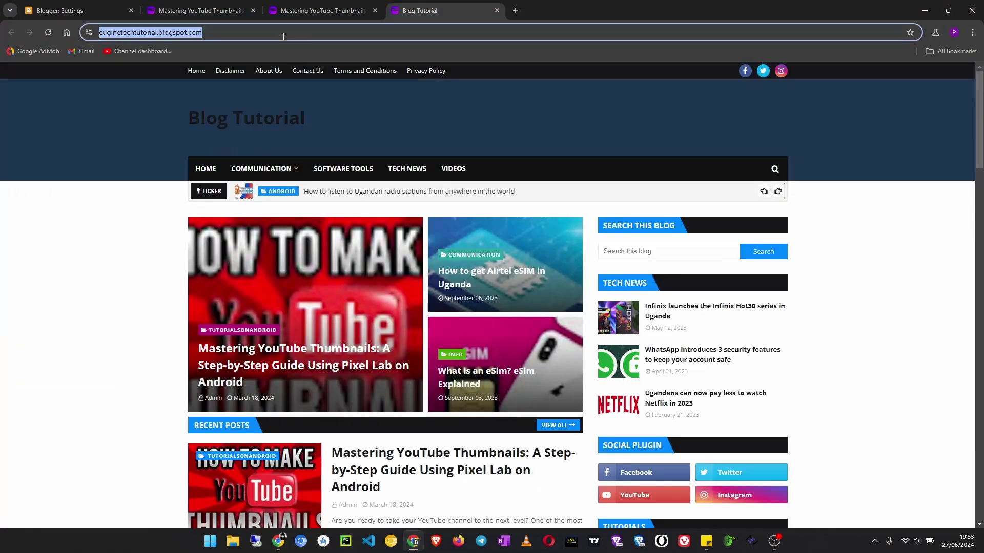
key("BackSpace")
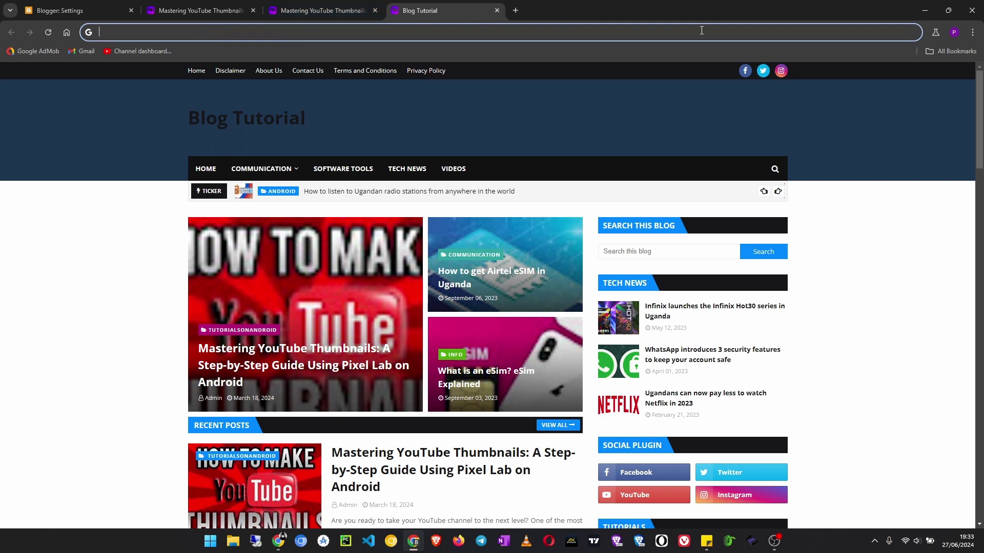
Paste the blog's address into the TechyLeaf generator's Website Link field.
left_click(924, 11)
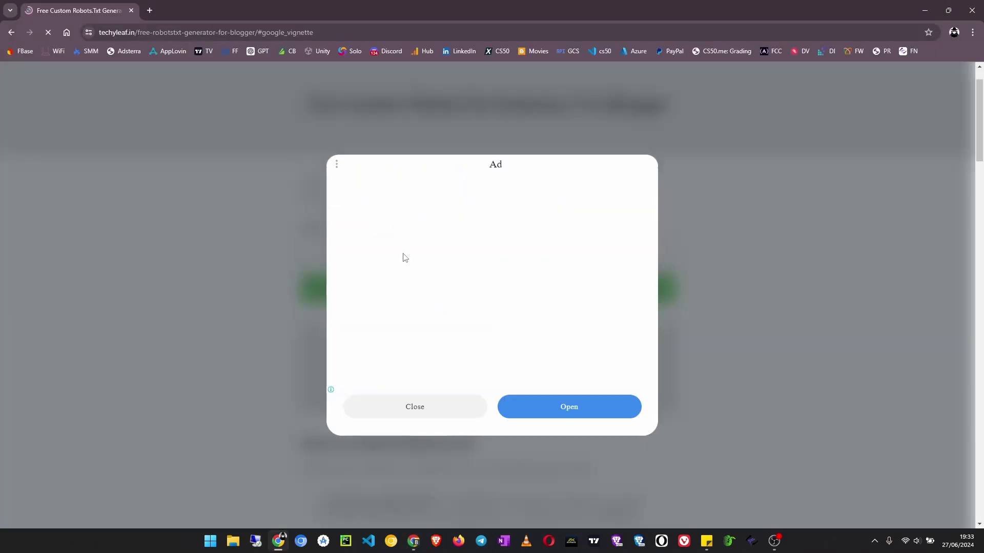
key("alt+Left")
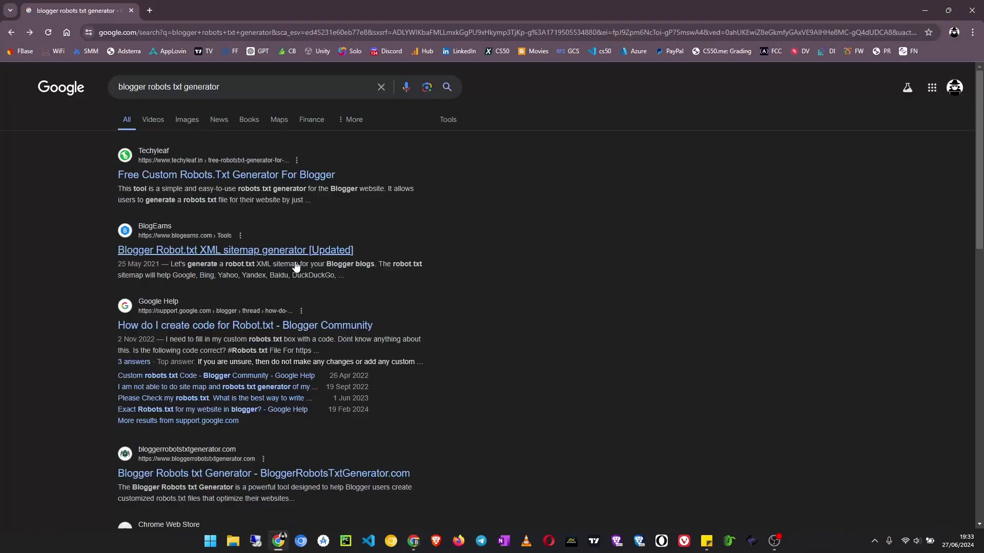
left_click(301, 176)
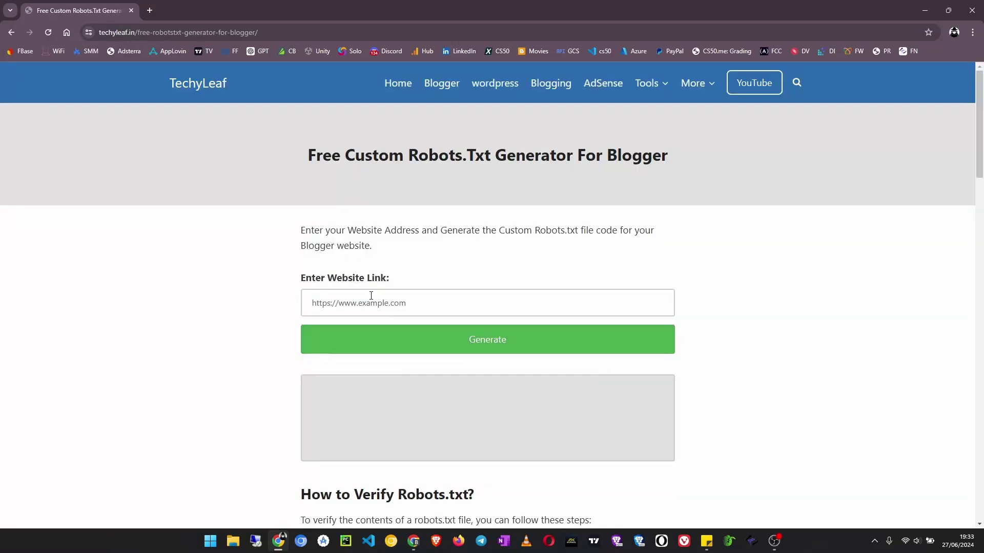
left_click(371, 297)
type("https://euginetechtutorial.blogspot.com/")
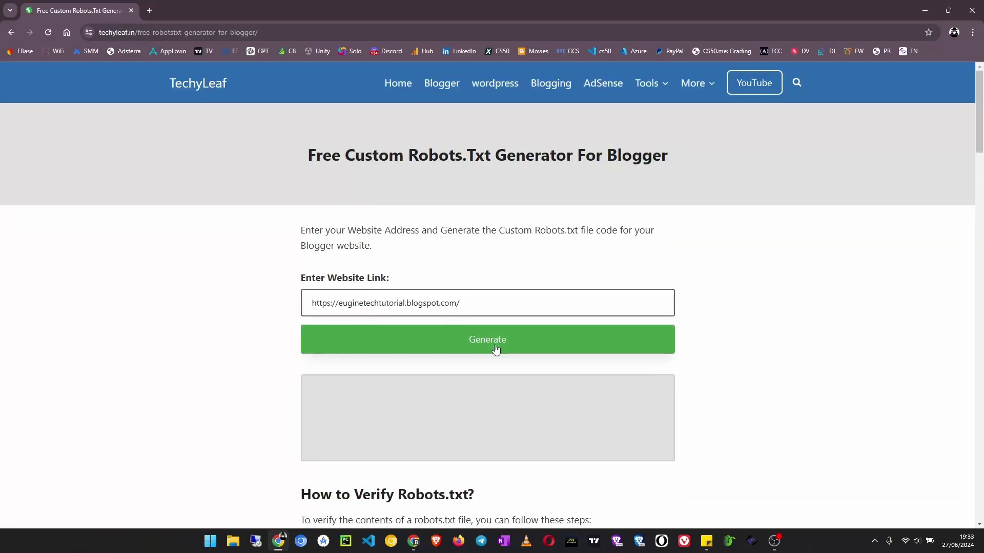
Generate the blog's robots.txt rules, copy the whole output, and minimize the browser.
left_click(495, 350)
scroll(416, 379, "down", 1)
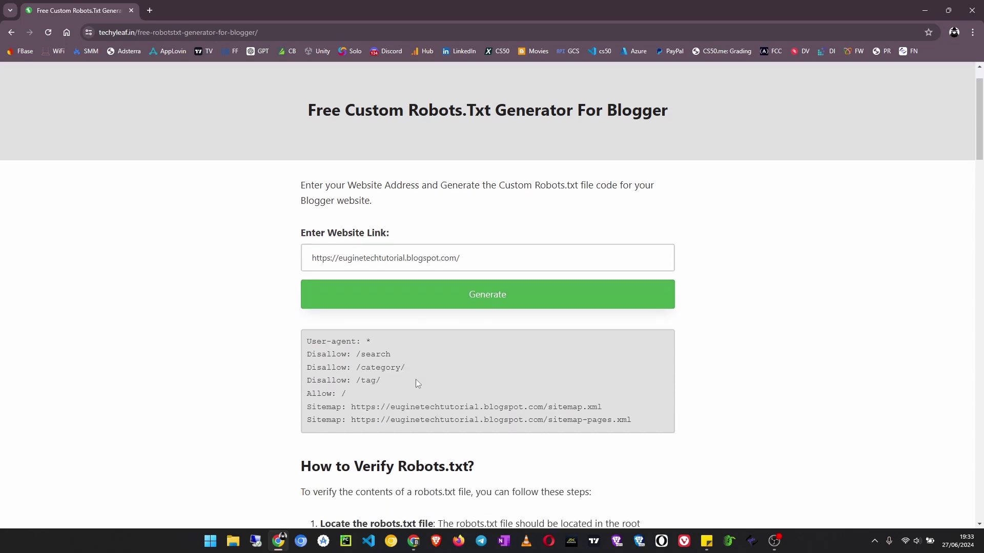
scroll(416, 379, "down", 1)
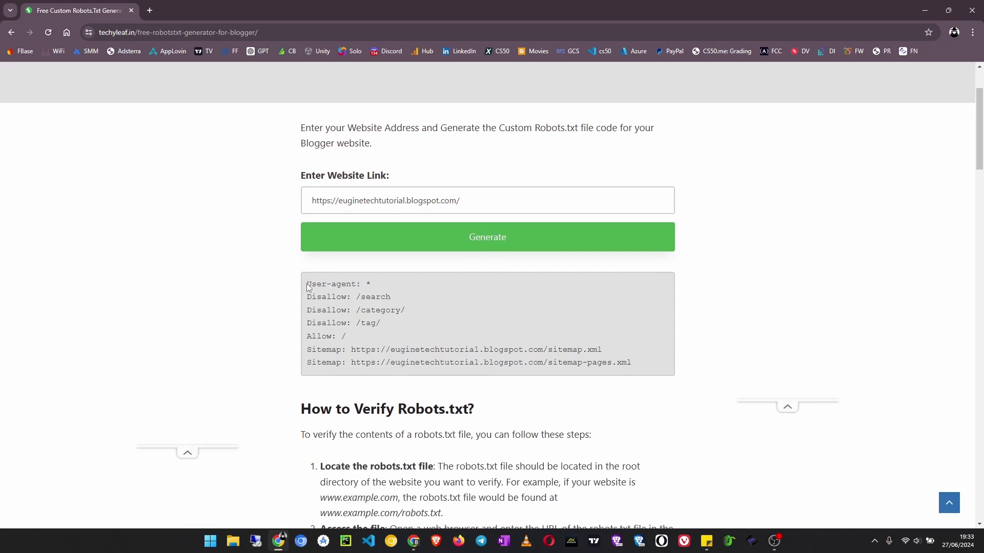
scroll(397, 339, "down", 1)
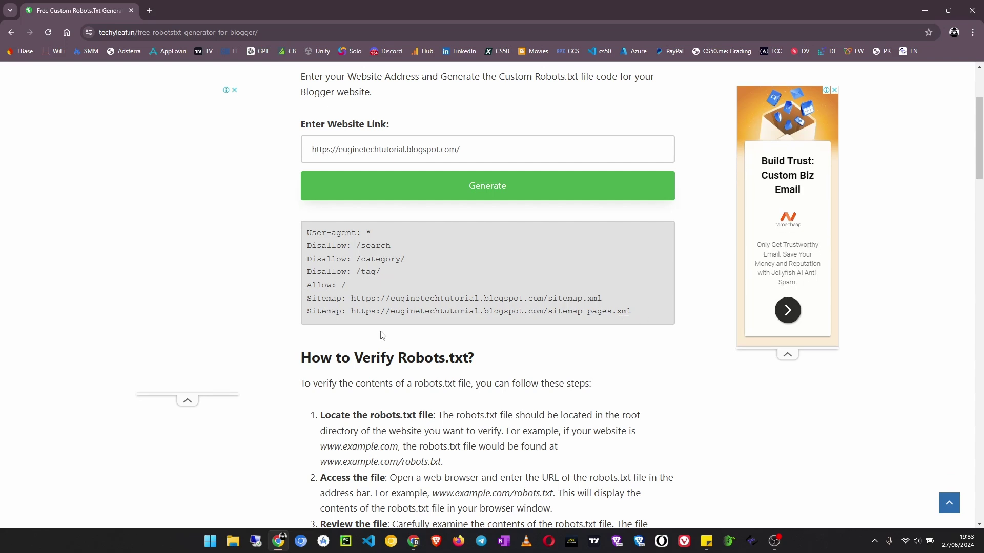
left_click_drag(635, 308, 323, 231)
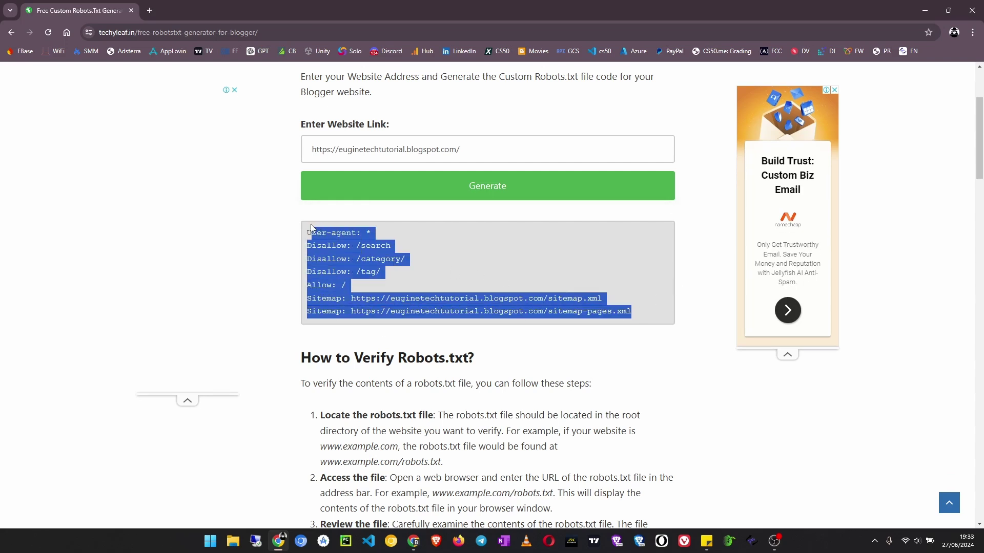
right_click(323, 231)
left_click(366, 244)
left_click(923, 11)
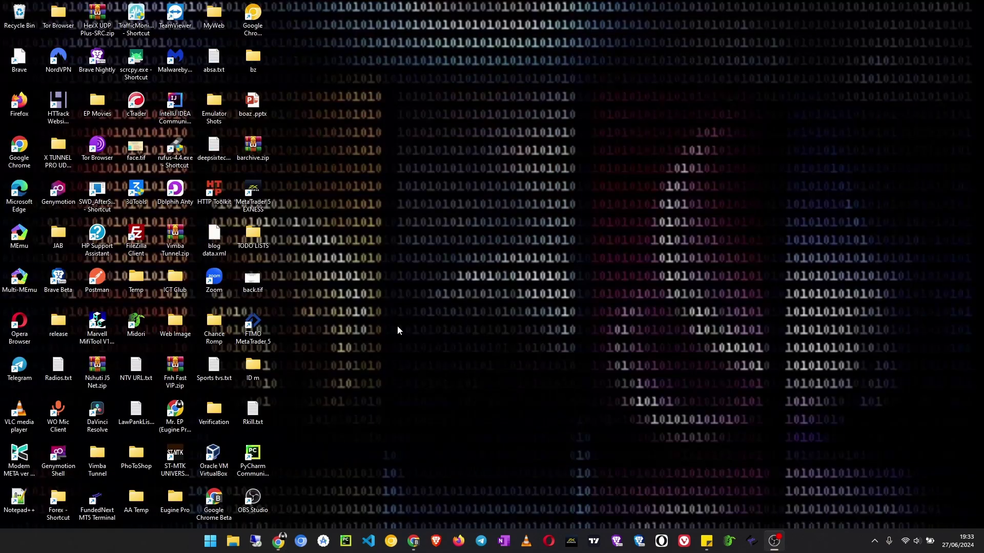
Return to Blogger's settings page and open the empty Custom robots.txt editor.
left_click(414, 542)
left_click(85, 10)
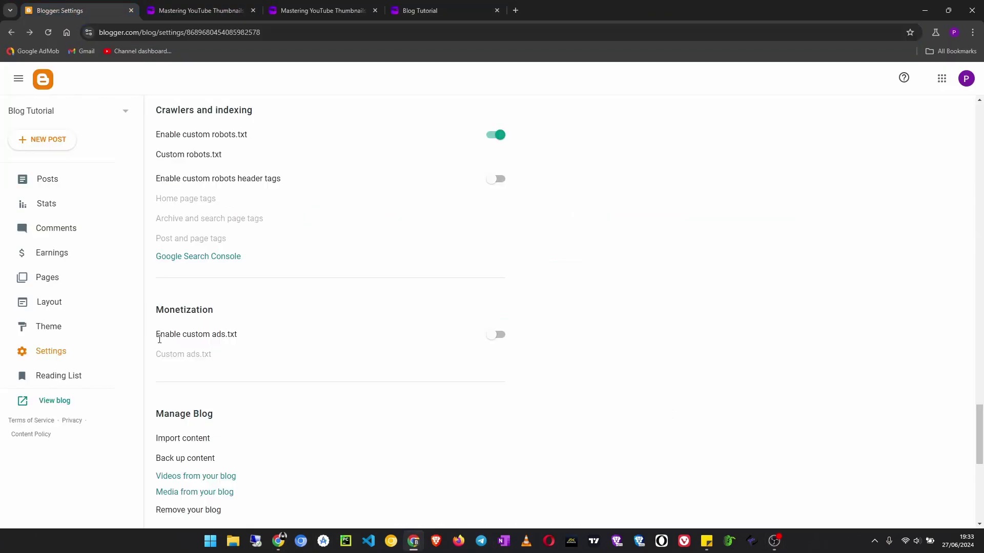
scroll(185, 377, "down", 5)
scroll(208, 403, "up", 1)
scroll(207, 401, "down", 2)
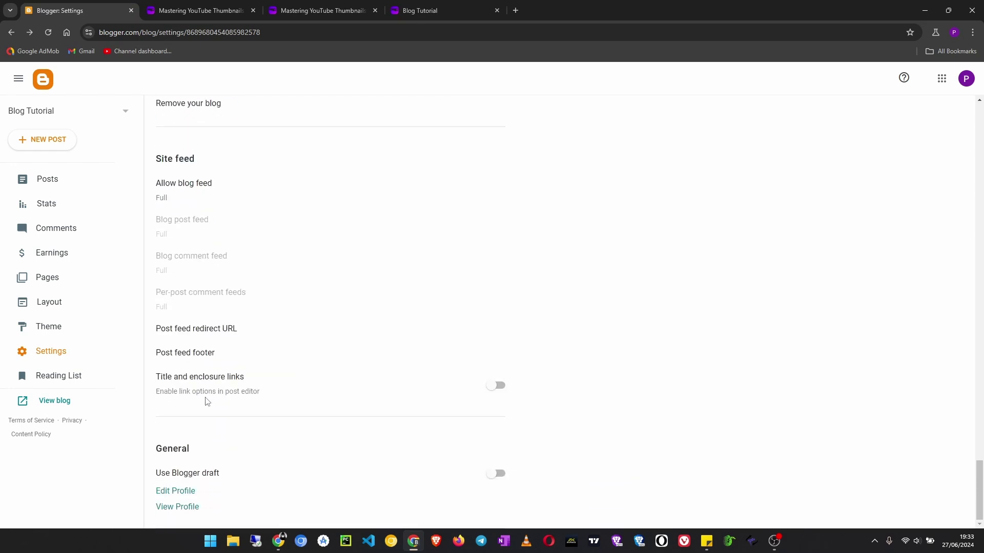
scroll(265, 398, "up", 2)
scroll(266, 398, "up", 2)
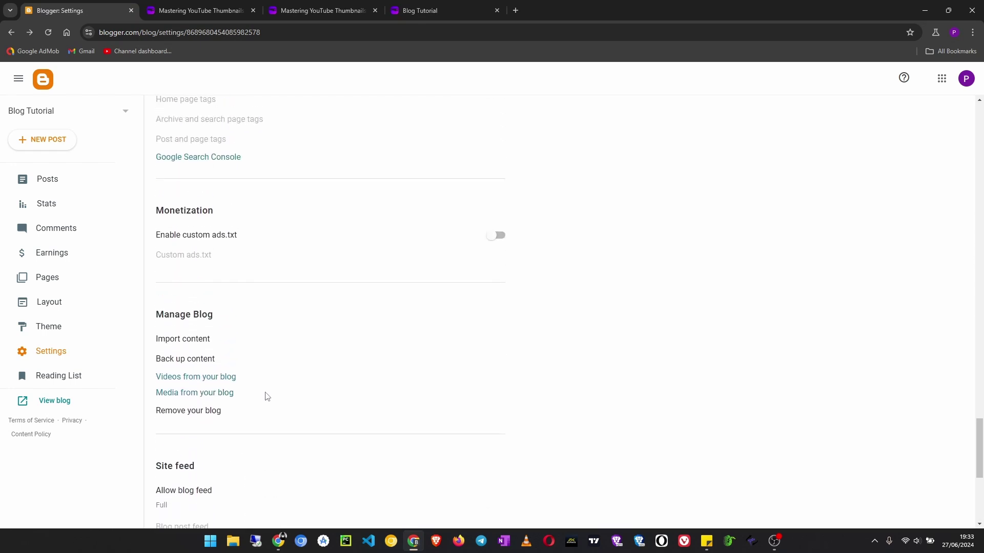
scroll(261, 293, "up", 2)
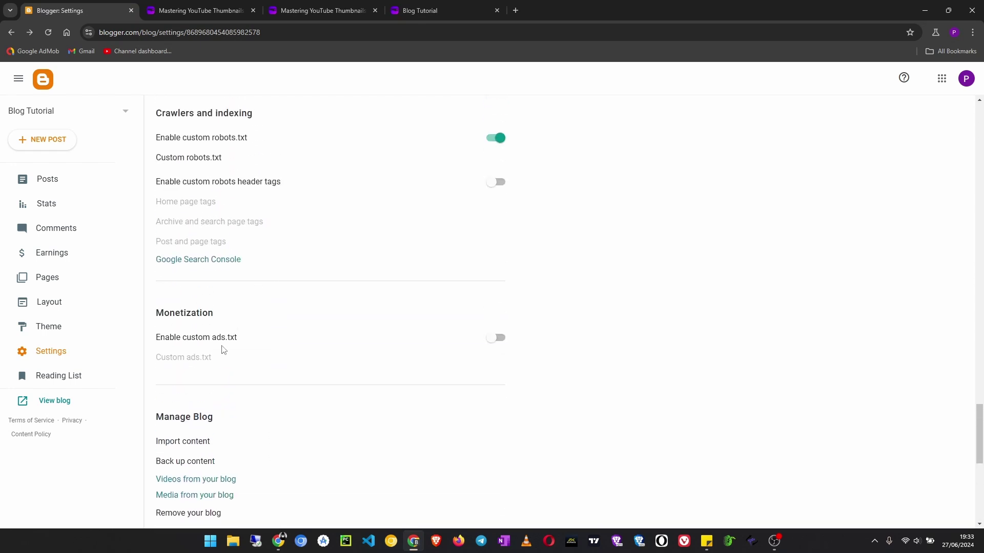
scroll(222, 350, "down", 2)
scroll(222, 349, "up", 3)
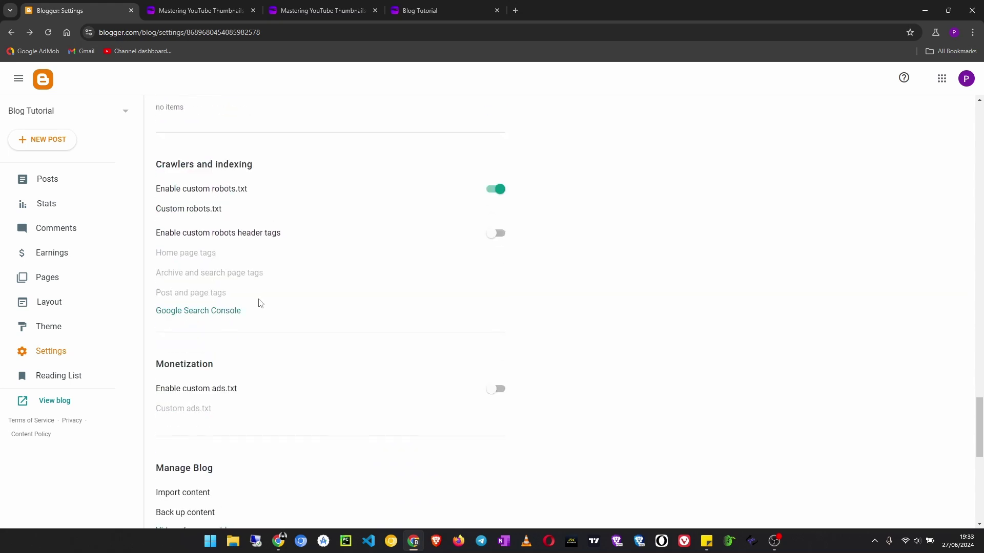
left_click(201, 219)
Paste the generated rules (disallow /search, /category/, /tag/, two sitemaps) into Custom robots.txt and review them.
left_click(512, 297)
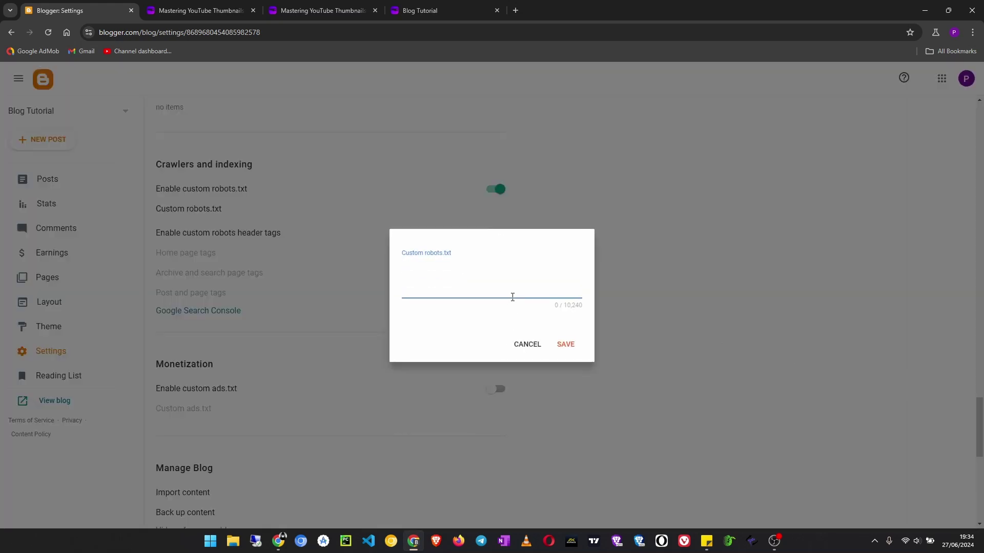
key("ctrl+v")
scroll(489, 293, "up", 3)
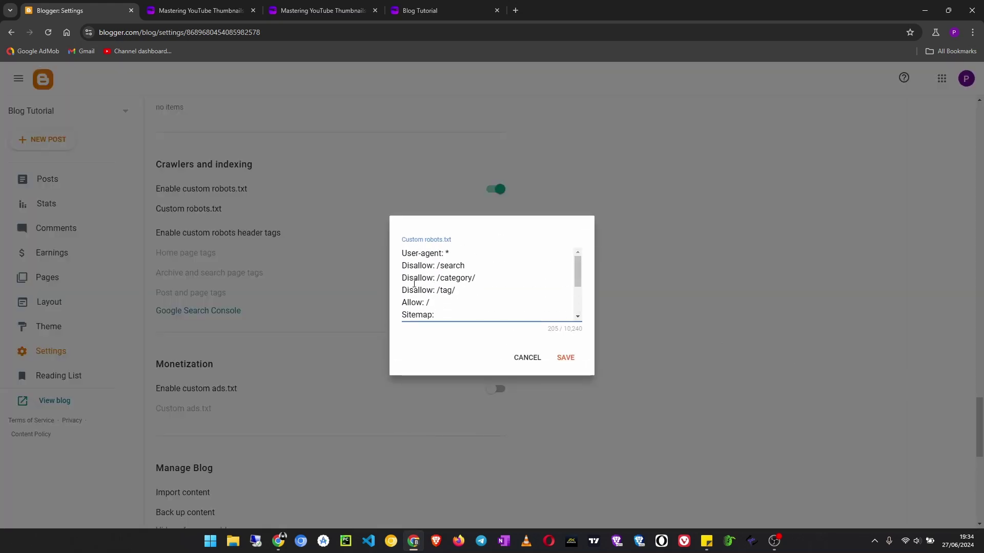
left_click(448, 254)
scroll(427, 298, "down", 1)
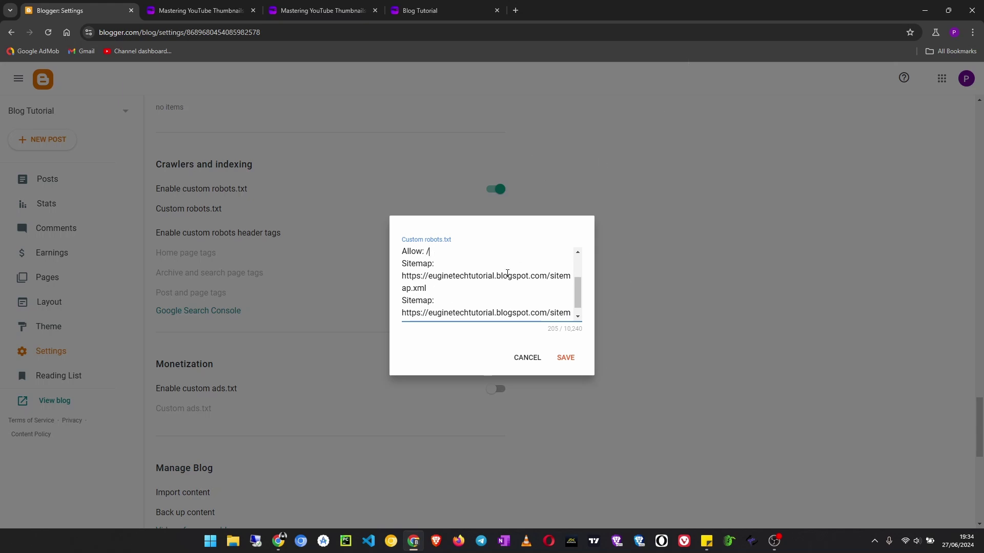
scroll(490, 273, "up", 1)
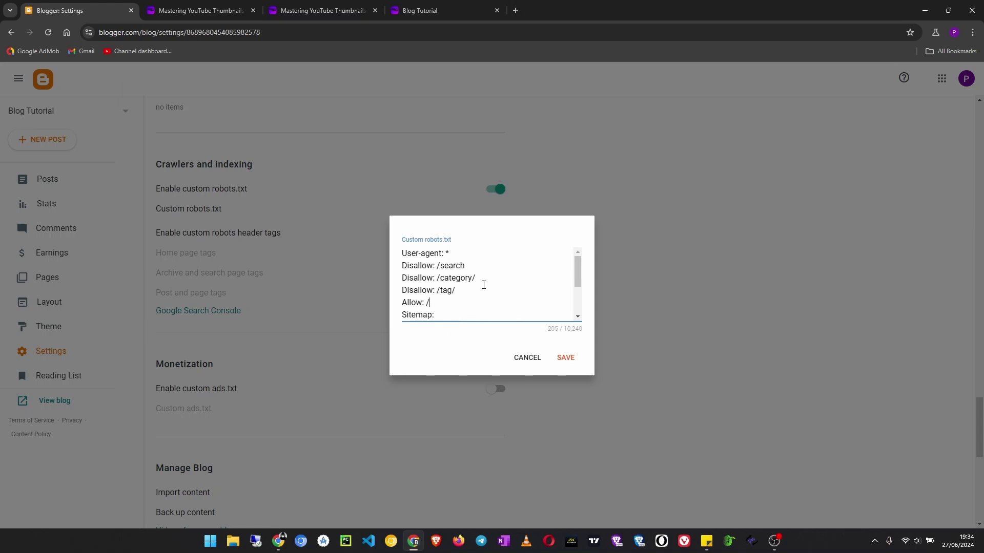
left_click(479, 266)
scroll(442, 290, "down", 1)
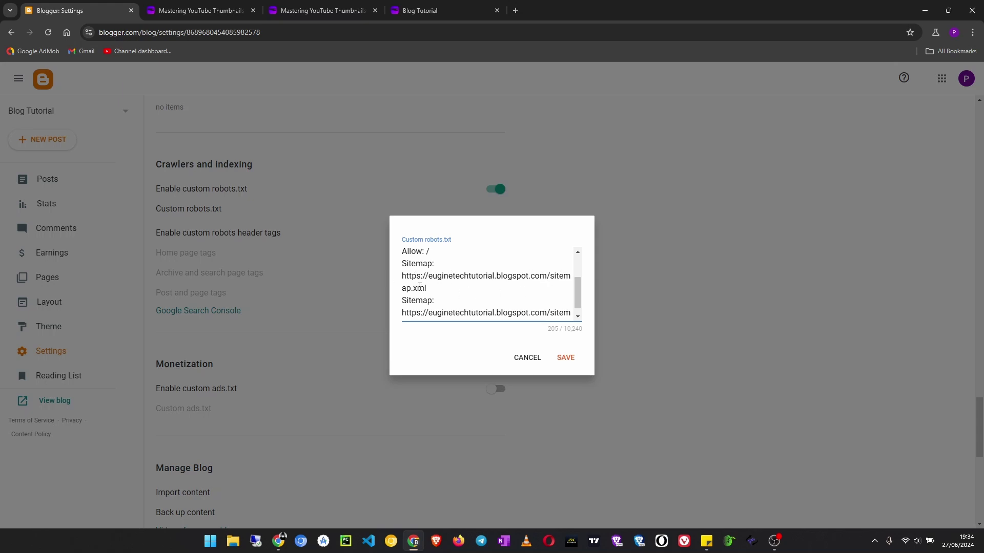
scroll(431, 288, "down", 1)
scroll(443, 290, "up", 2)
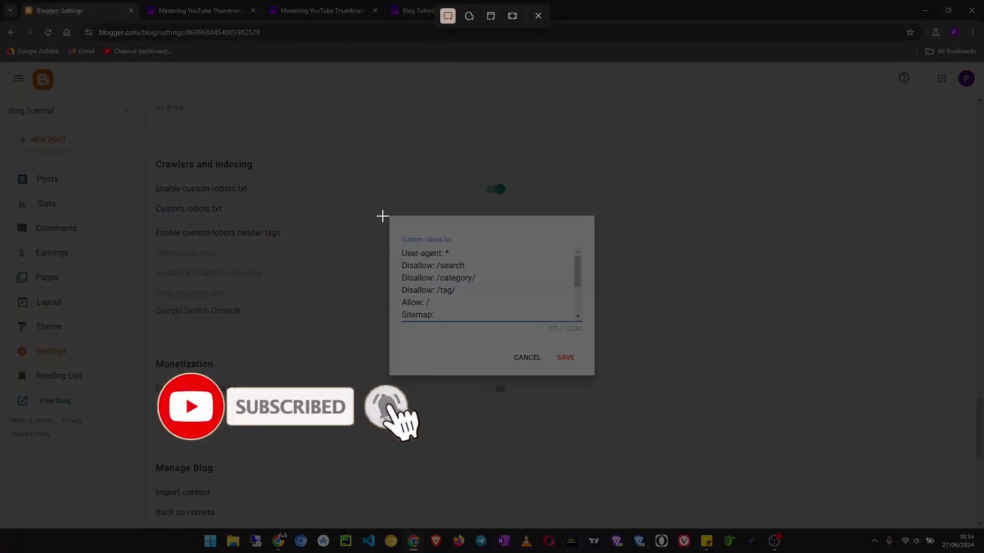
left_click_drag(383, 206, 604, 391)
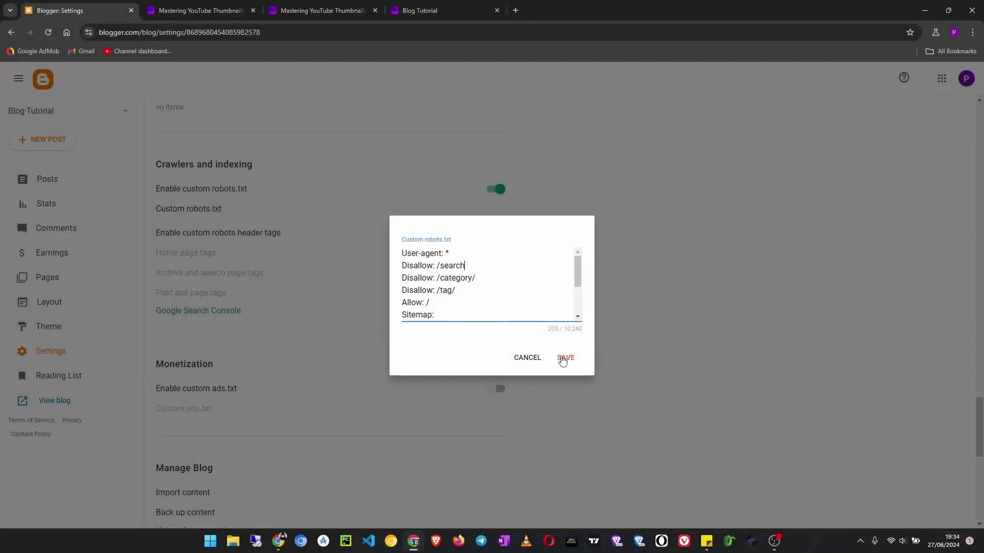
Save the custom robots.txt rules blocking search, category and tag pages and listing sitemaps.
left_click(566, 359)
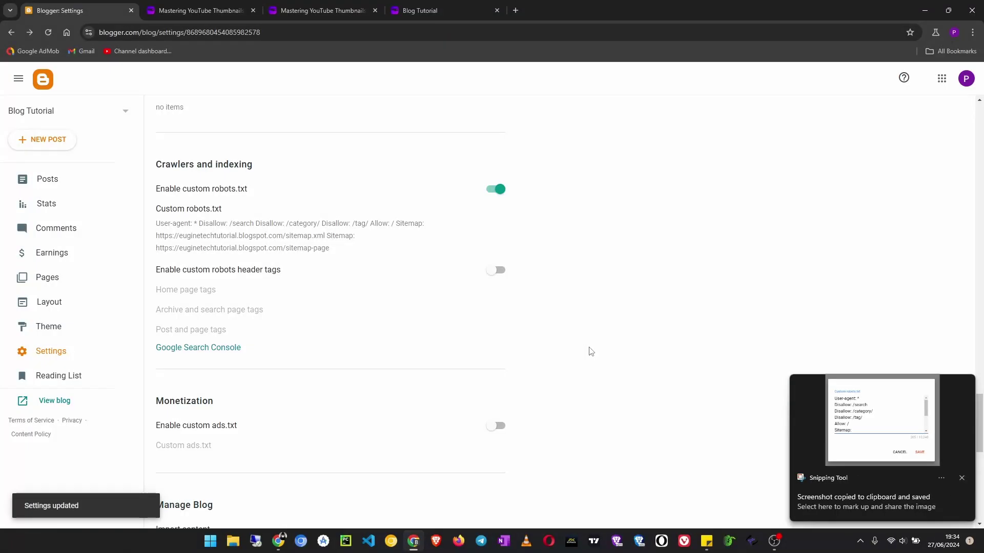
scroll(323, 408, "down", 3)
scroll(322, 415, "down", 3)
scroll(322, 415, "up", 5)
scroll(322, 415, "up", 5)
scroll(322, 415, "up", 3)
scroll(323, 415, "up", 5)
scroll(322, 415, "up", 5)
scroll(322, 415, "up", 5)
scroll(322, 415, "up", 3)
scroll(322, 415, "up", 3)
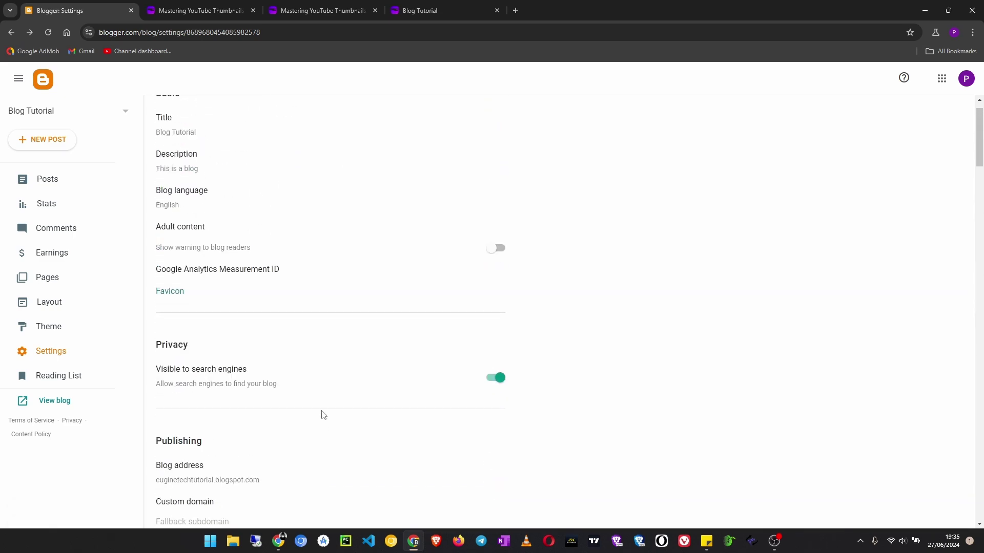
scroll(322, 415, "up", 1)
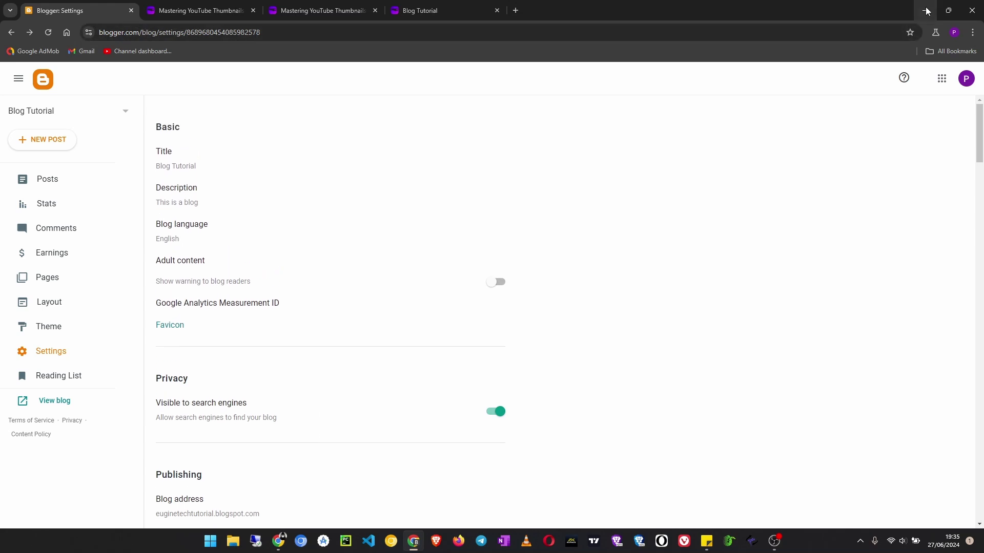